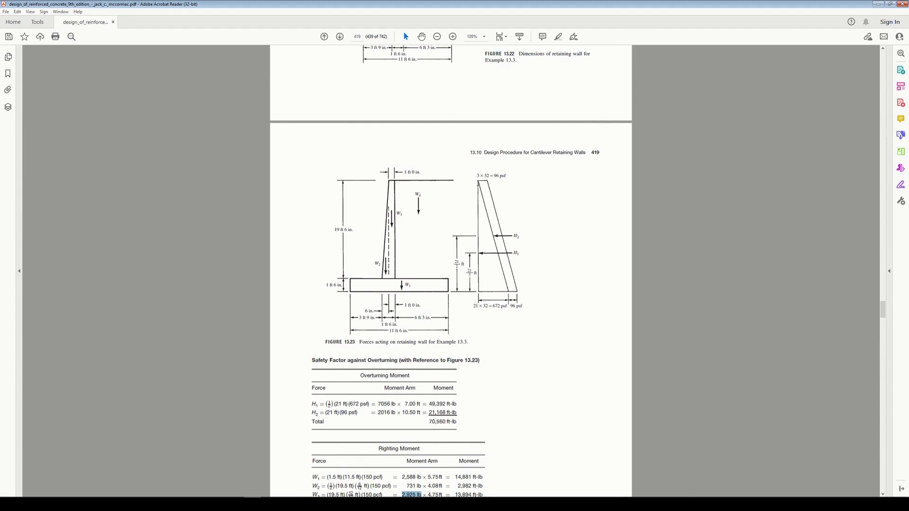
# Step: Switch to midas Civil and start an element beam load of type Trapezoidal Pressure with the model shown as wireframe
pyautogui.moveTo(494, 176); pyautogui.dragTo(506, 176)
pyautogui.click(877, 5)
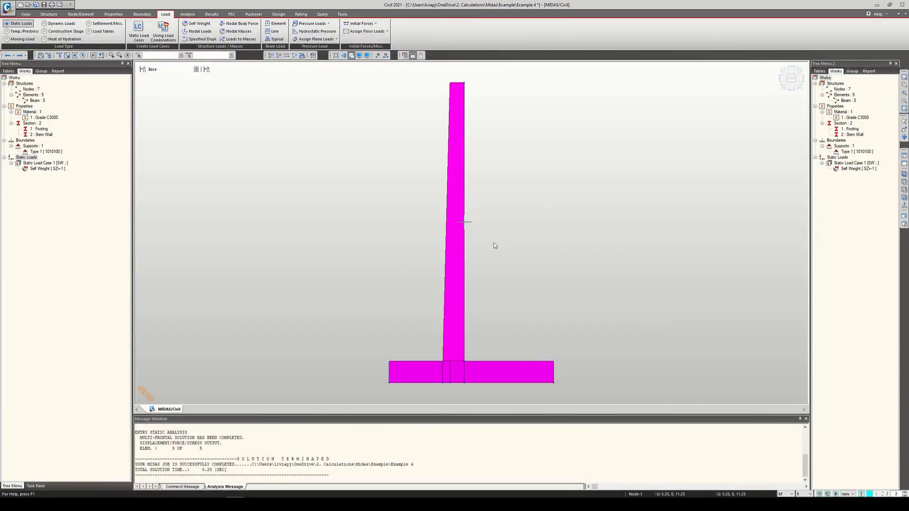
pyautogui.hotkey('ctrl', 'h')
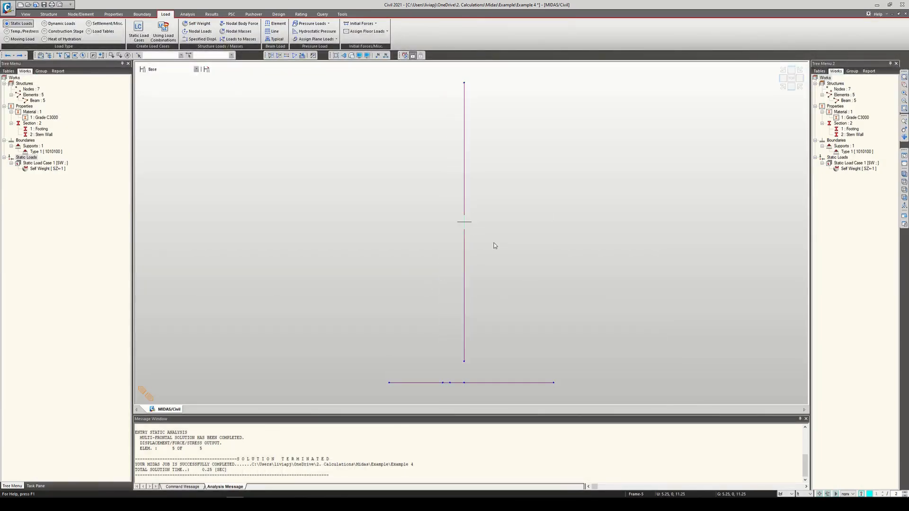
pyautogui.click(275, 24)
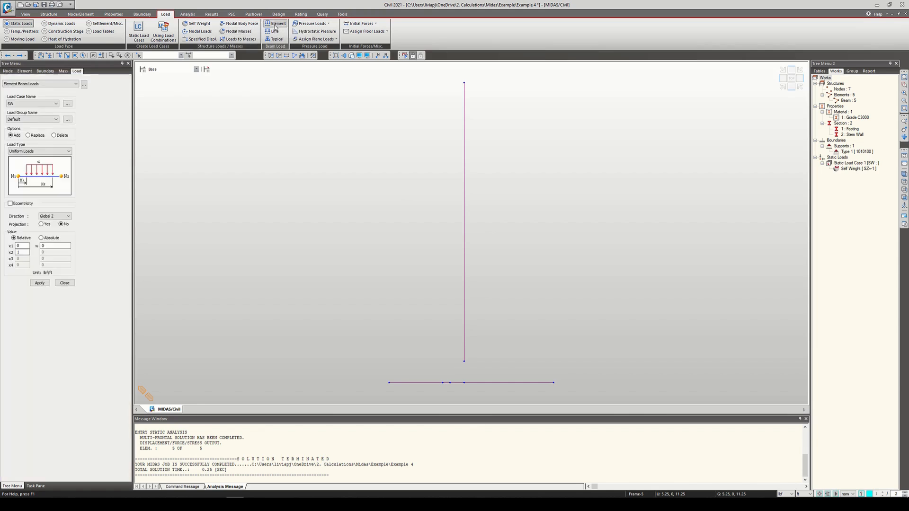
pyautogui.click(63, 152)
pyautogui.click(52, 192)
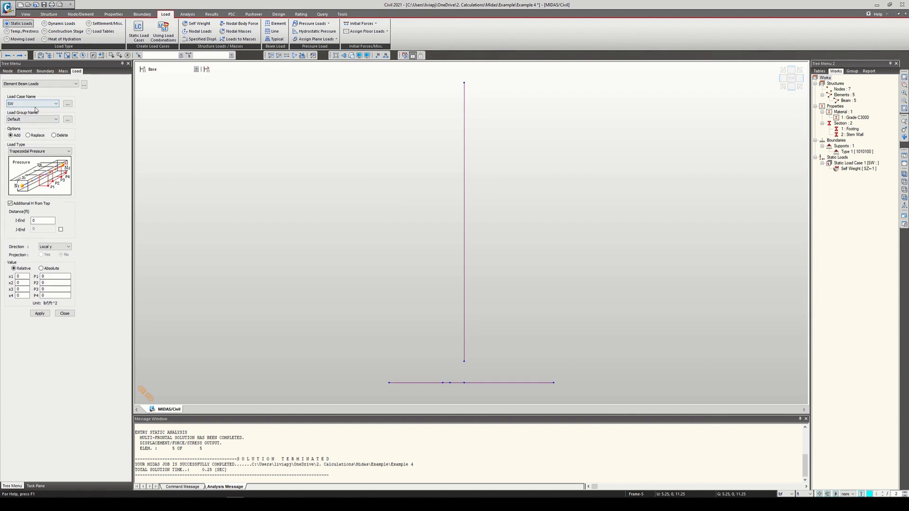
# Step: Add a static load case named EH with the type Horizontal Earth Pressure (EH)
pyautogui.click(68, 103)
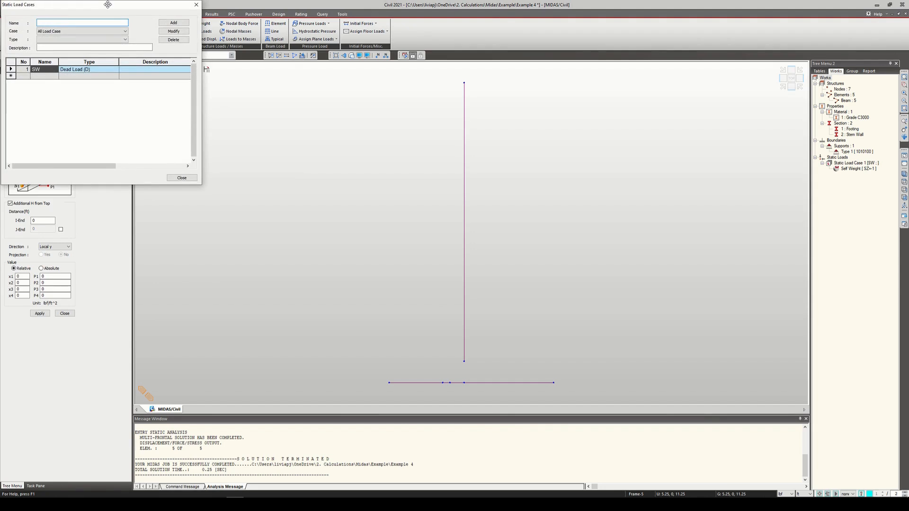
pyautogui.moveTo(108, 4); pyautogui.dragTo(260, 83)
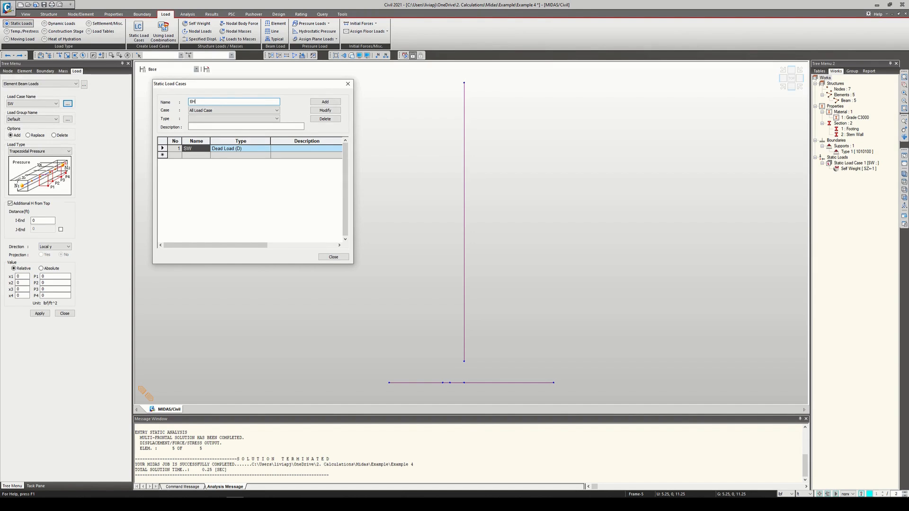
pyautogui.click(231, 118)
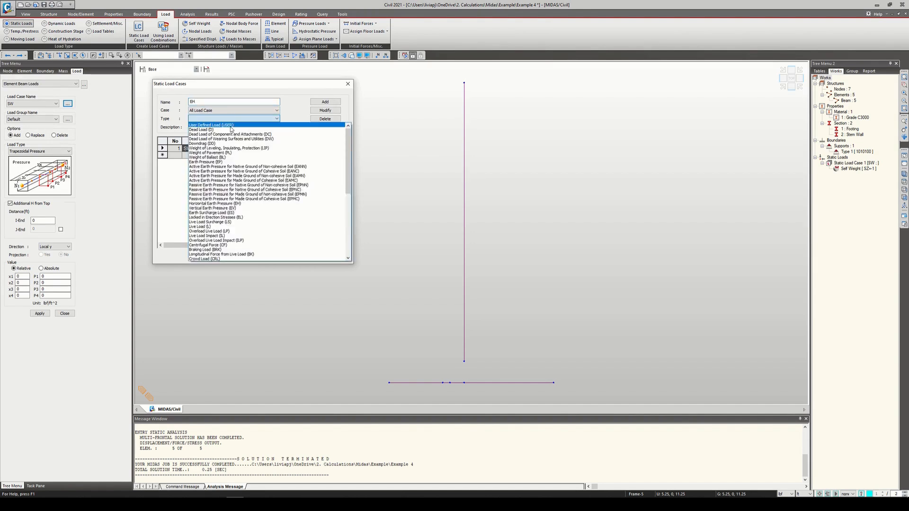
pyautogui.click(242, 203)
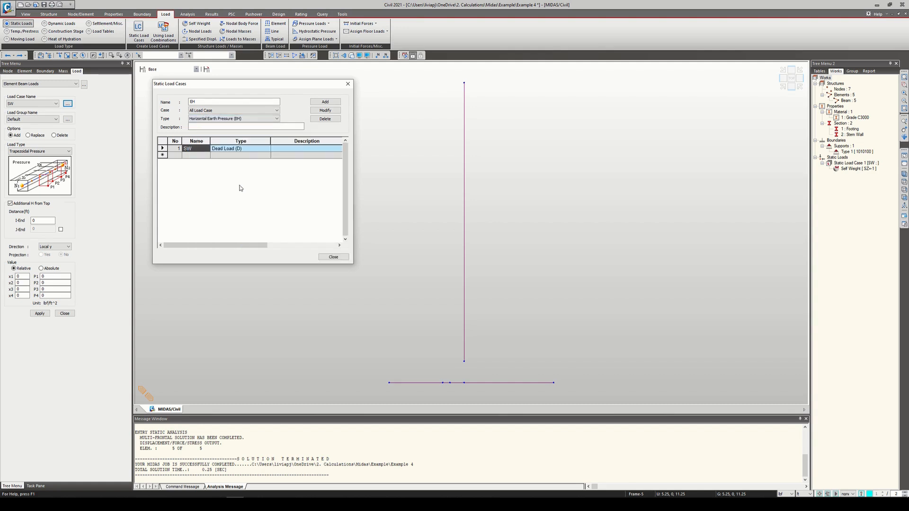
pyautogui.click(325, 101)
# Step: Add a static load case named ES with the type Earth Surcharge Load (ES) and finish defining load cases
pyautogui.click(248, 119)
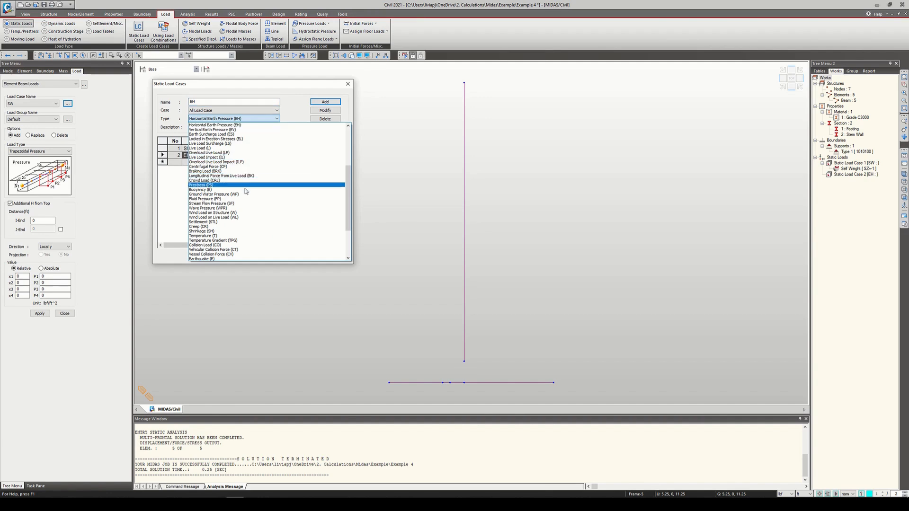
pyautogui.scroll(1, 240, 204)
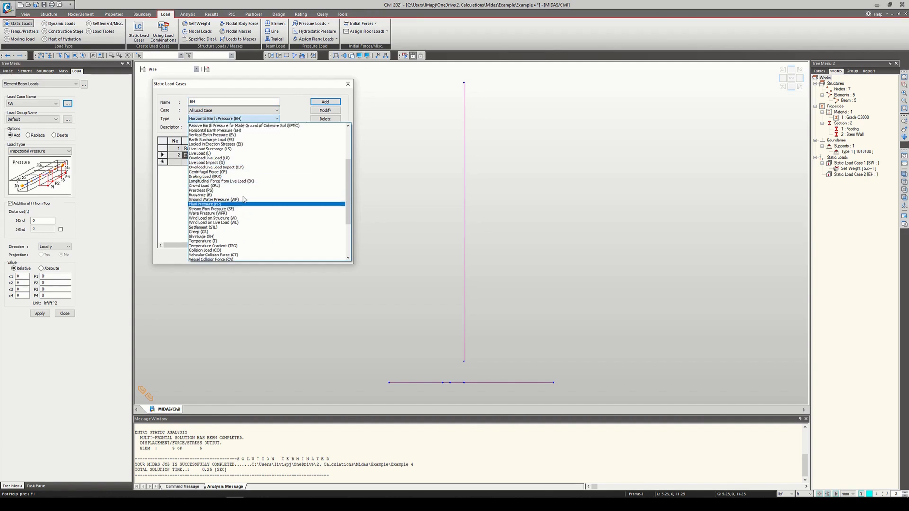
pyautogui.click(236, 148)
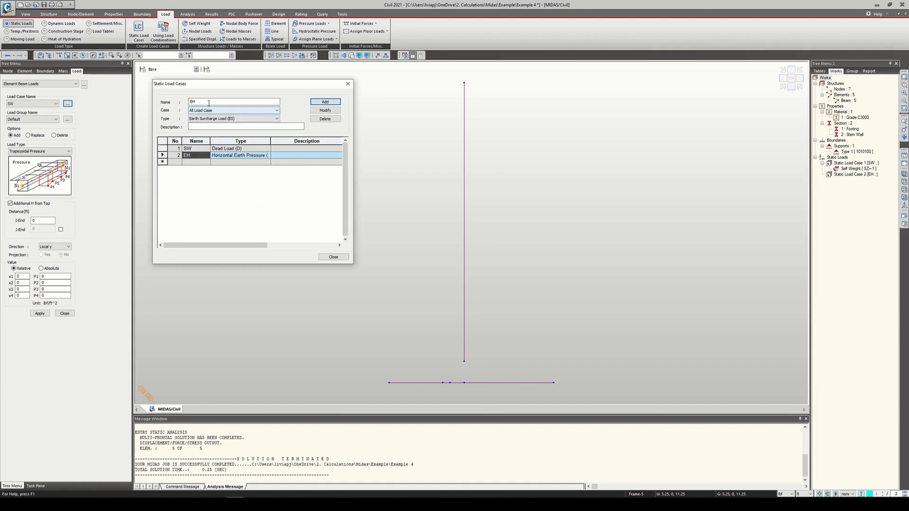
pyautogui.doubleClick(188, 103)
pyautogui.write('E')
pyautogui.click(325, 102)
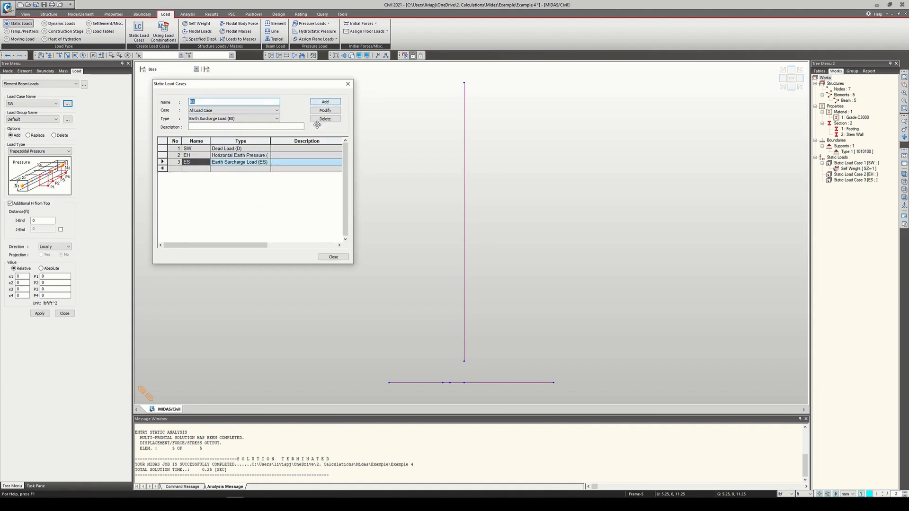
pyautogui.click(348, 84)
# Step: Assign the beam load to load case ES and disable Additional H from Top
pyautogui.click(38, 103)
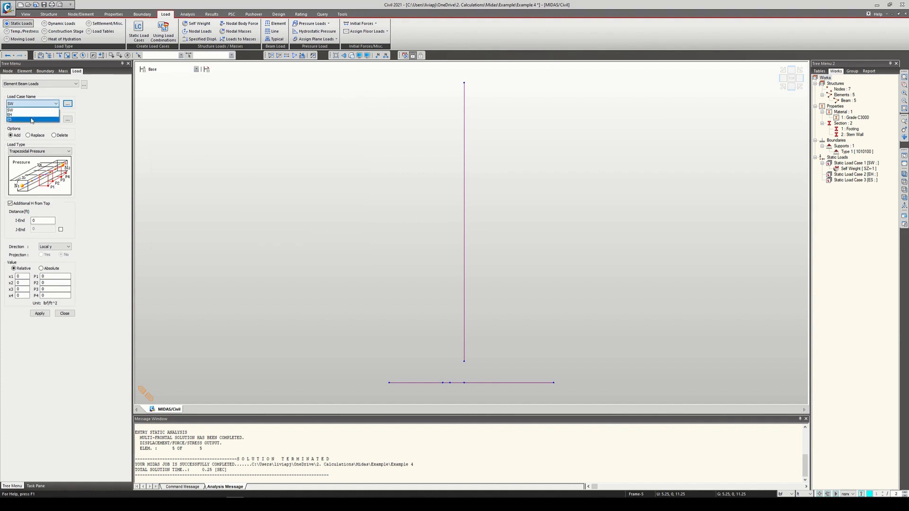
pyautogui.click(29, 120)
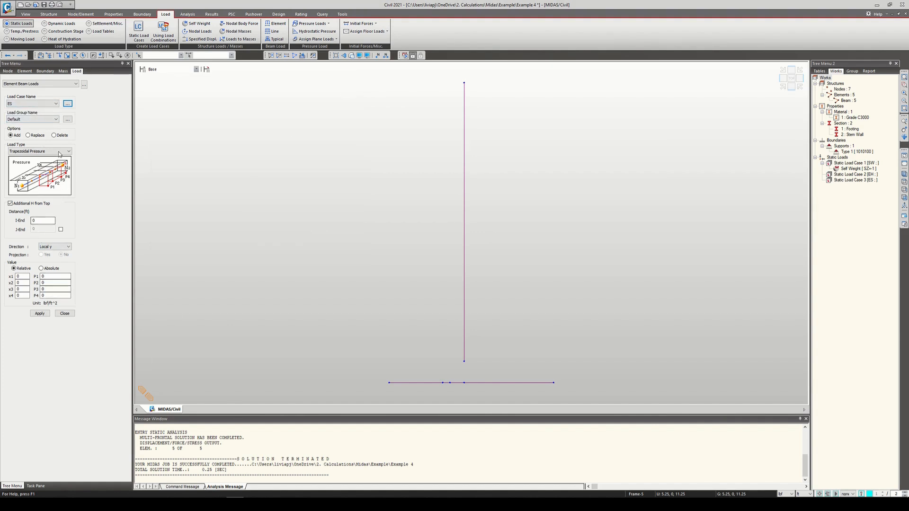
pyautogui.click(13, 206)
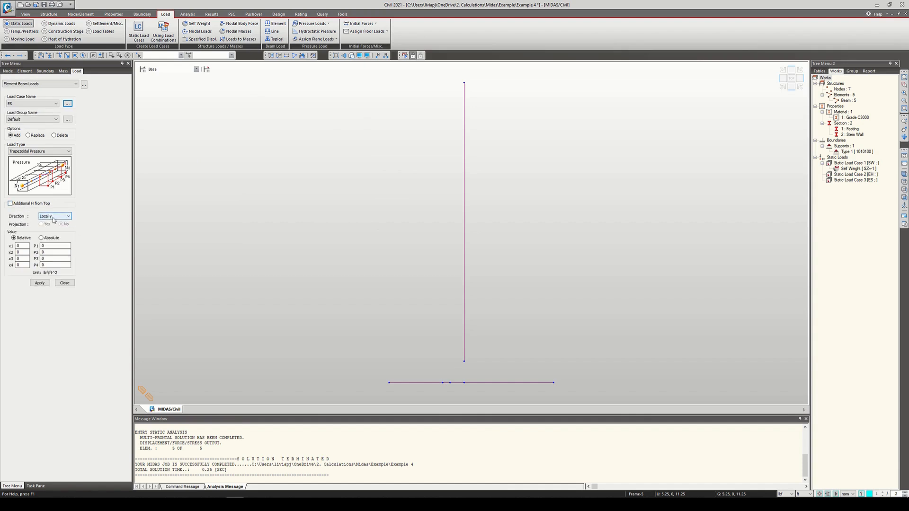
# Step: Display the element local axes to check how the stem wall element is oriented
pyautogui.click(783, 87)
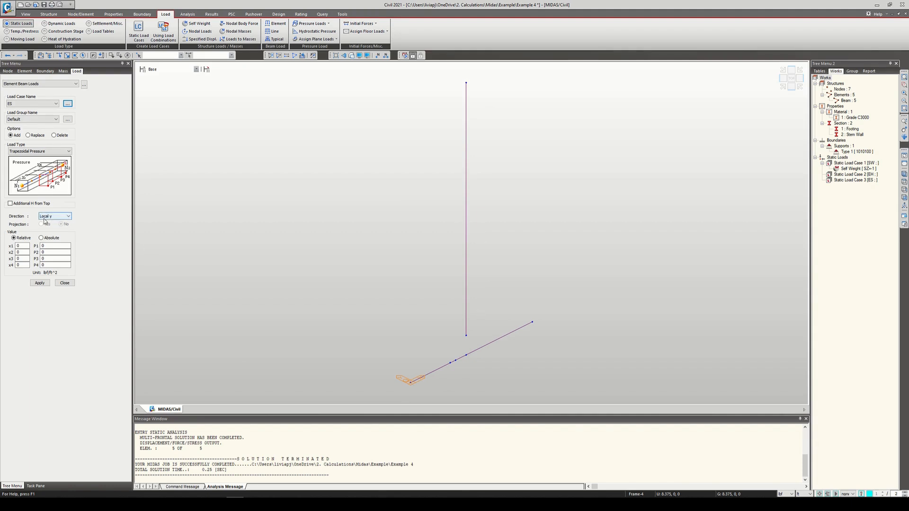
pyautogui.click(793, 89)
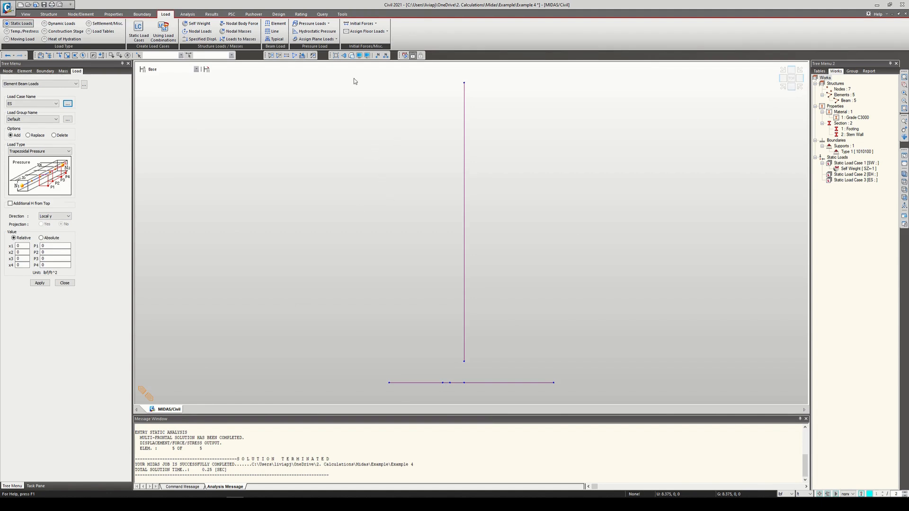
pyautogui.click(359, 57)
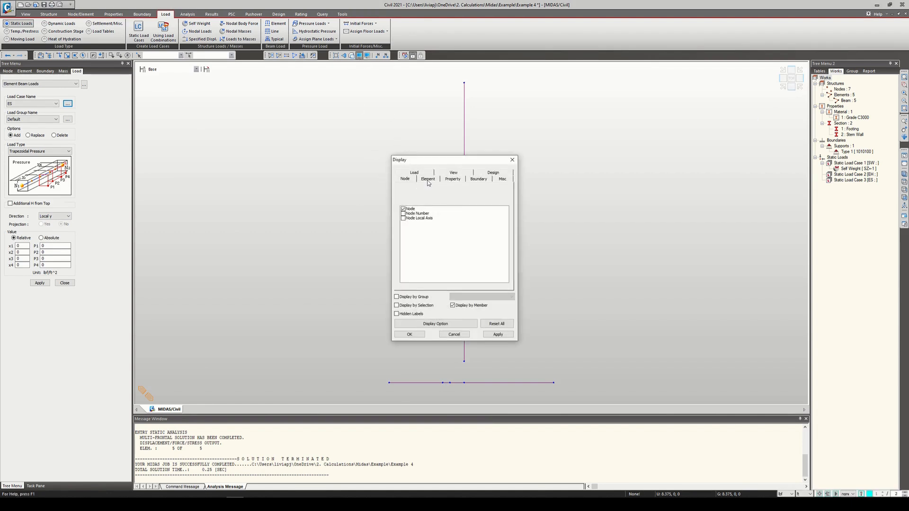
pyautogui.click(428, 180)
pyautogui.click(404, 242)
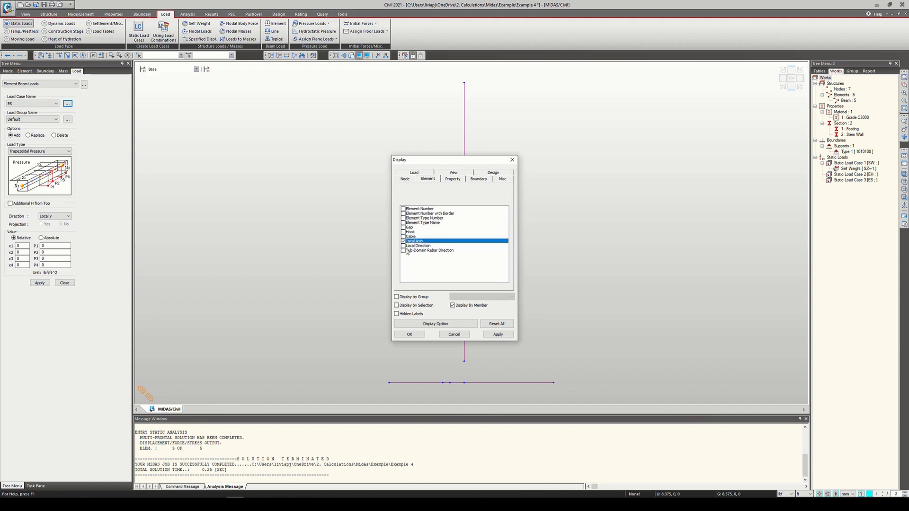
pyautogui.click(409, 335)
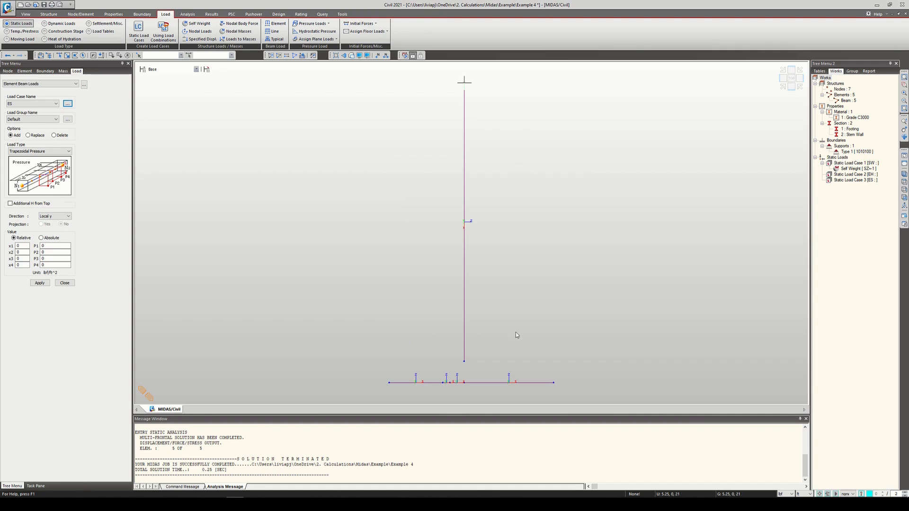
# Step: Set the pressure load direction to Local z and turn off the element local axis display
pyautogui.click(53, 217)
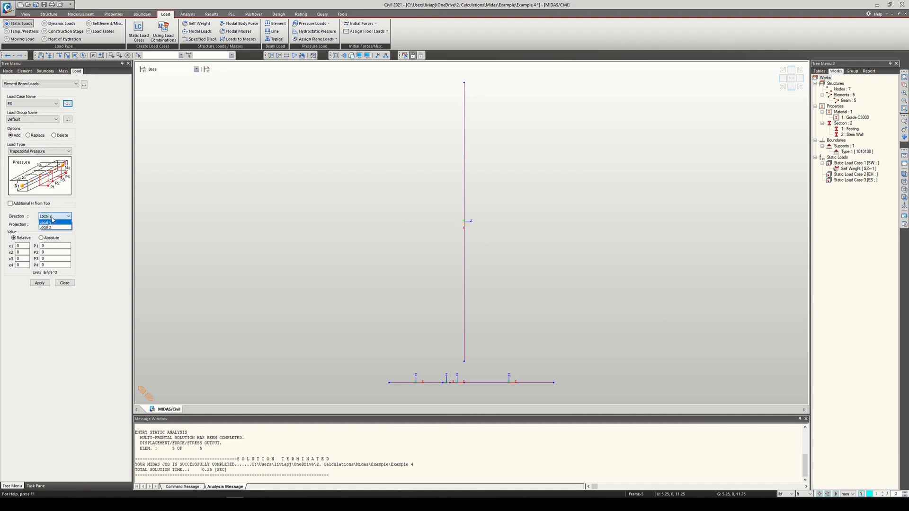
pyautogui.click(52, 228)
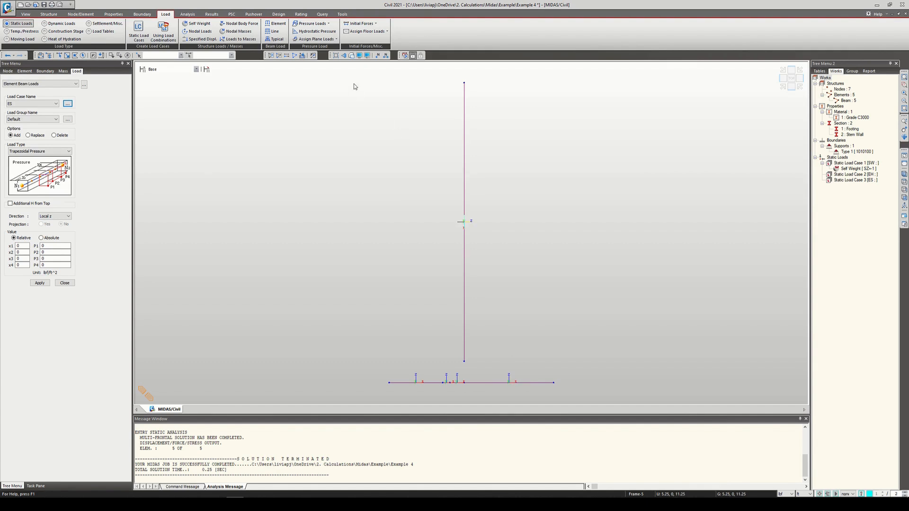
pyautogui.click(360, 55)
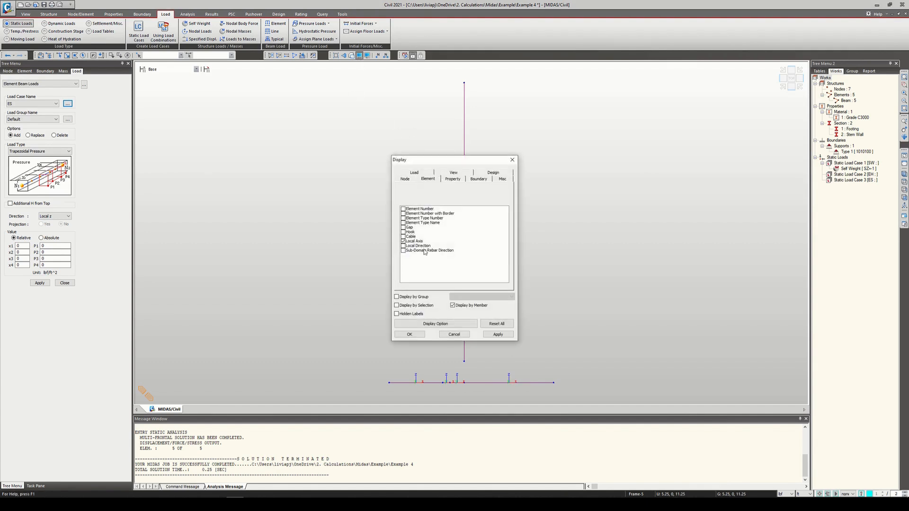
pyautogui.click(417, 242)
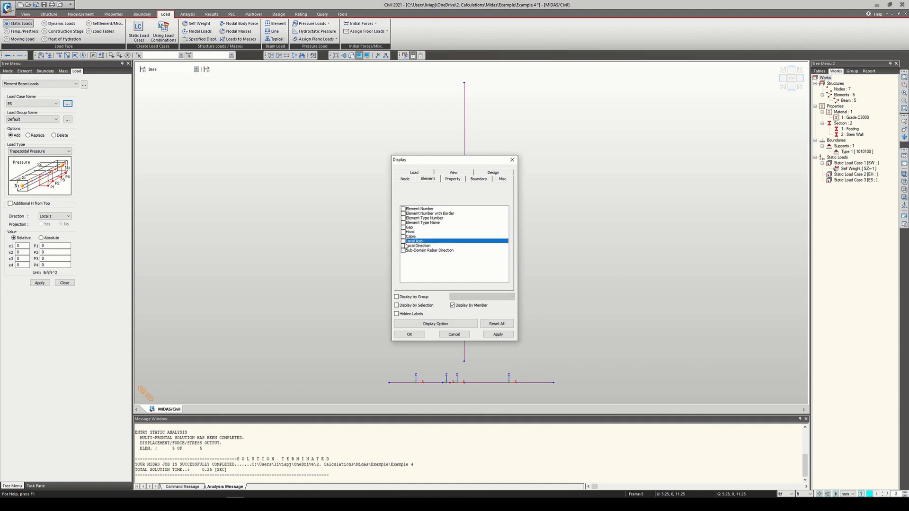
pyautogui.click(410, 334)
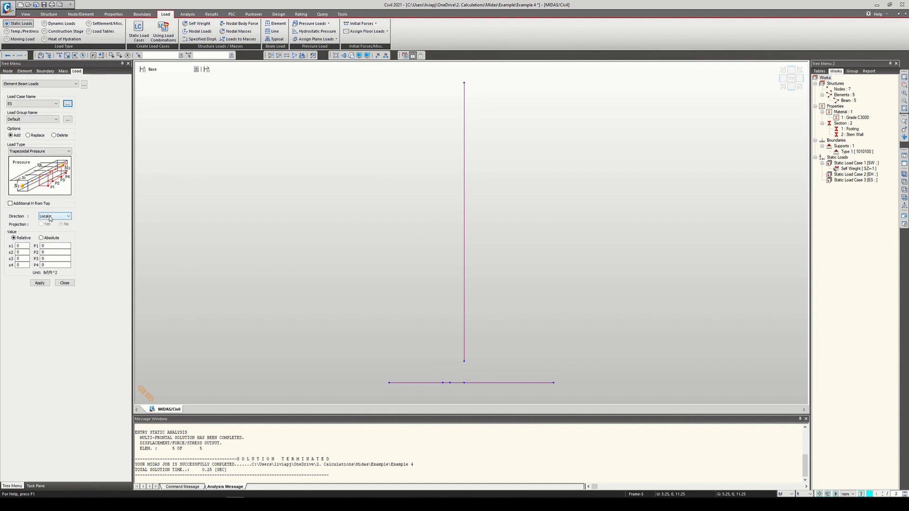
# Step: Define the pressure with relative positions x1 = 0 and x2 = 1, and P1 and P2 both 96 lbf/ft^2
pyautogui.click(28, 246)
pyautogui.click(14, 238)
pyautogui.click(49, 246)
pyautogui.doubleClick(42, 252)
pyautogui.write('96')
# Step: Apply the 96 lbf/ft^2 surcharge pressure to the vertical stem wall element
pyautogui.hotkey('ctrl', 'shift', 's')
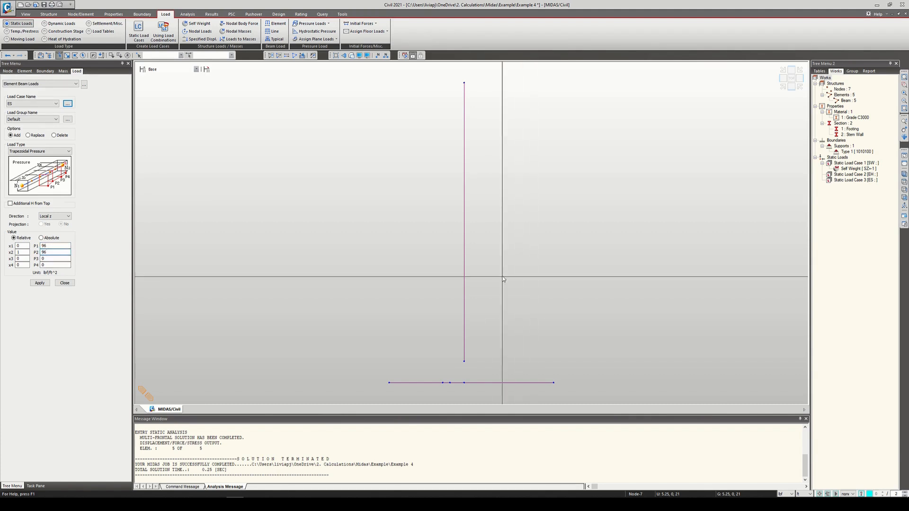
pyautogui.click(465, 261)
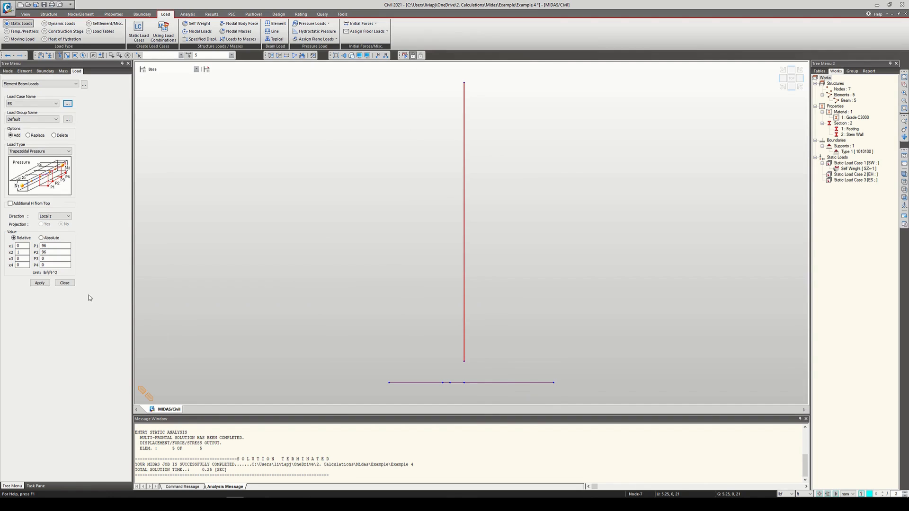
pyautogui.click(40, 282)
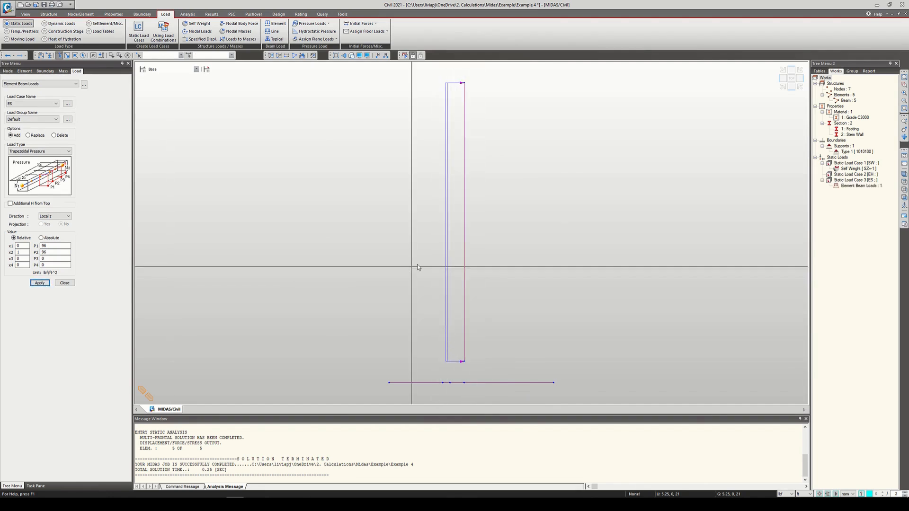
# Step: Display the ES element beam load with its values on the stem wall, and delete that load
pyautogui.click(859, 185)
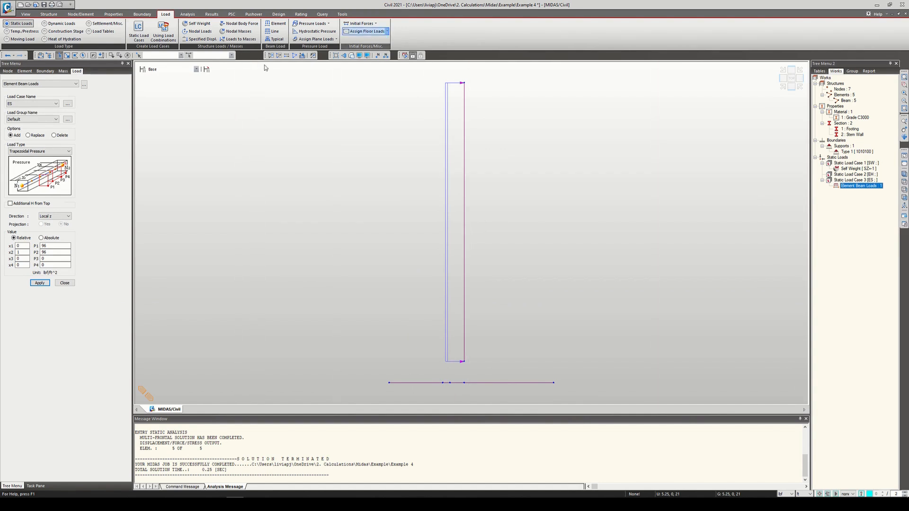
pyautogui.rightClick(854, 187)
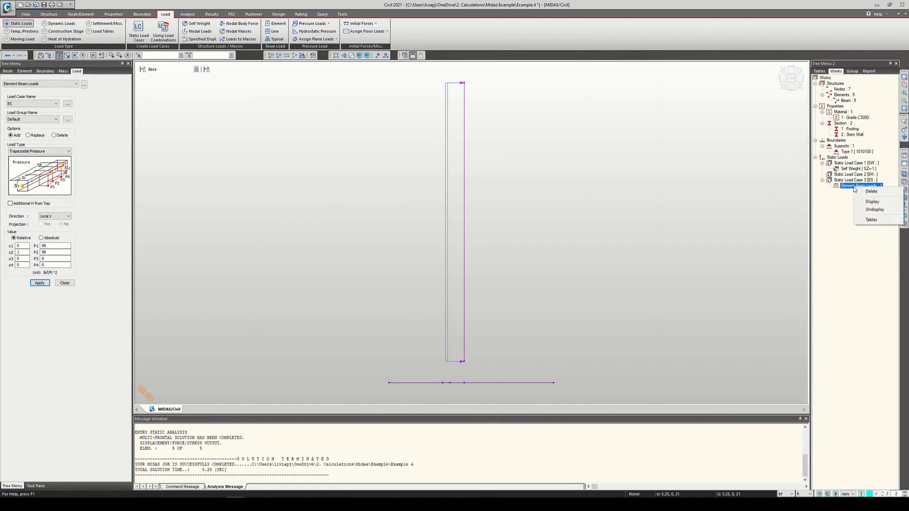
pyautogui.click(875, 202)
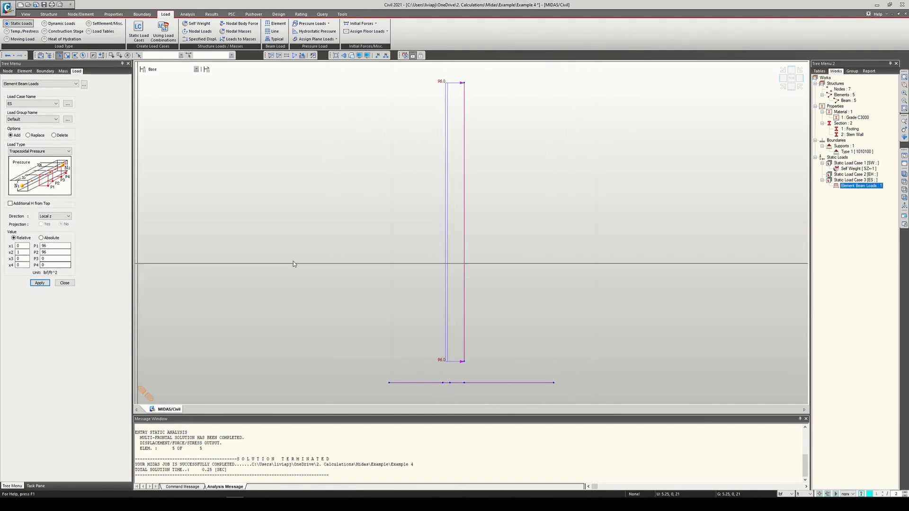
pyautogui.press('Delete')
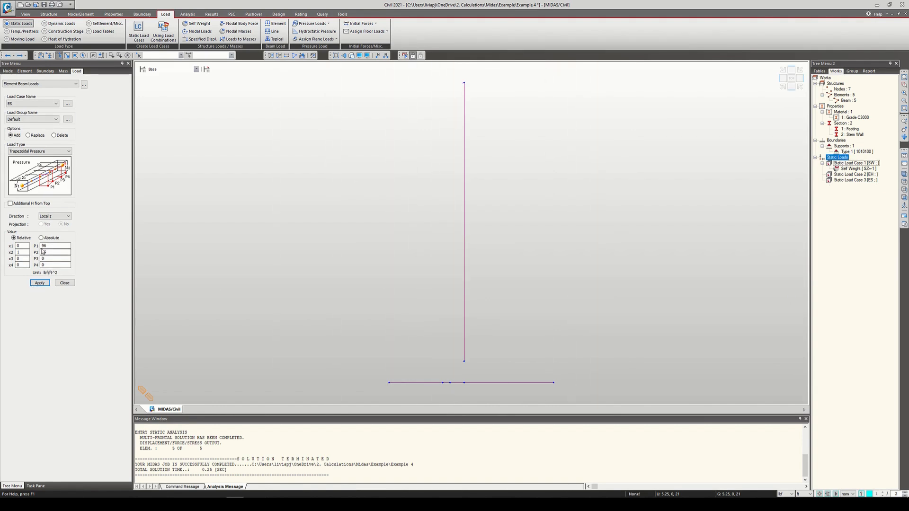
# Step: Set P1 and P2 both to -96 lbf/ft^2 and apply the ES pressure to the vertical stem wall element
pyautogui.click(43, 246)
pyautogui.write('-')
pyautogui.click(43, 252)
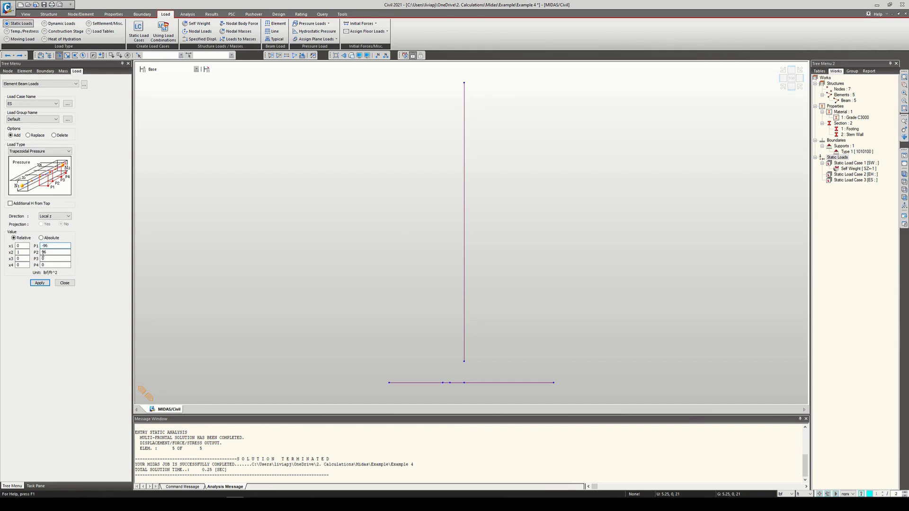
pyautogui.write('-')
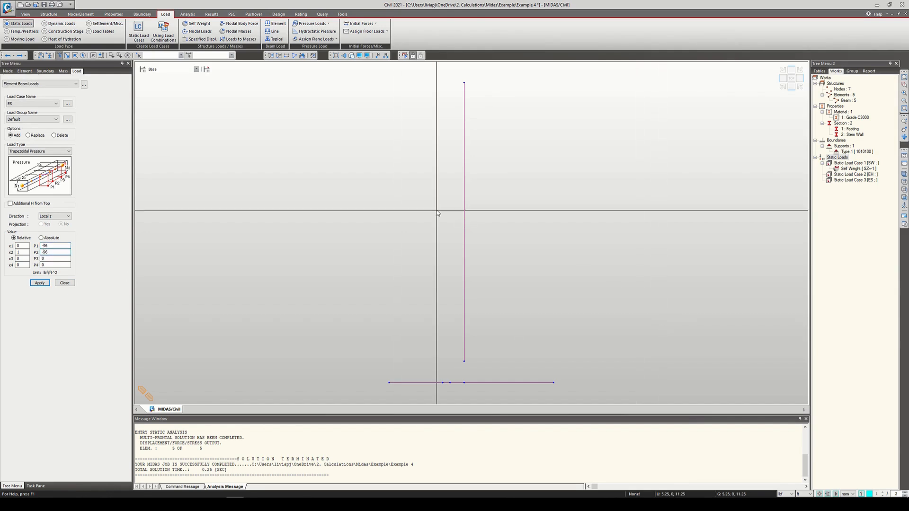
pyautogui.click(464, 244)
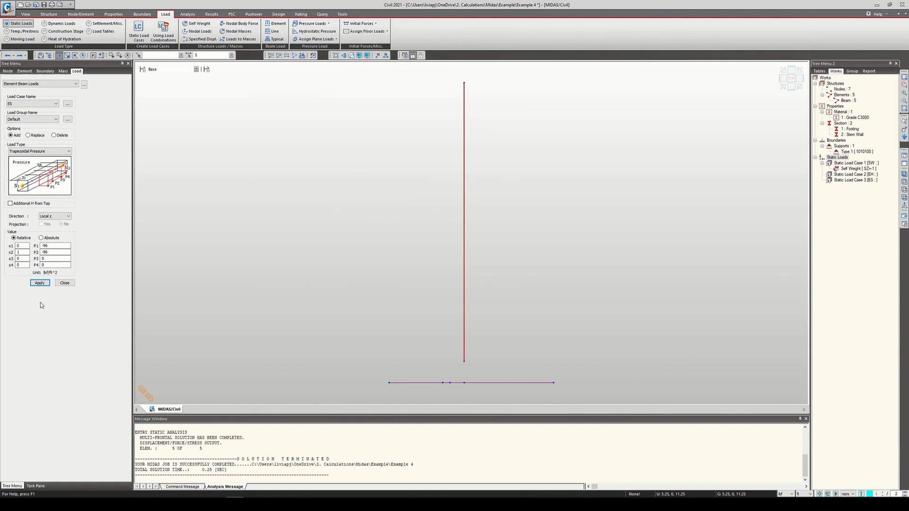
pyautogui.click(46, 284)
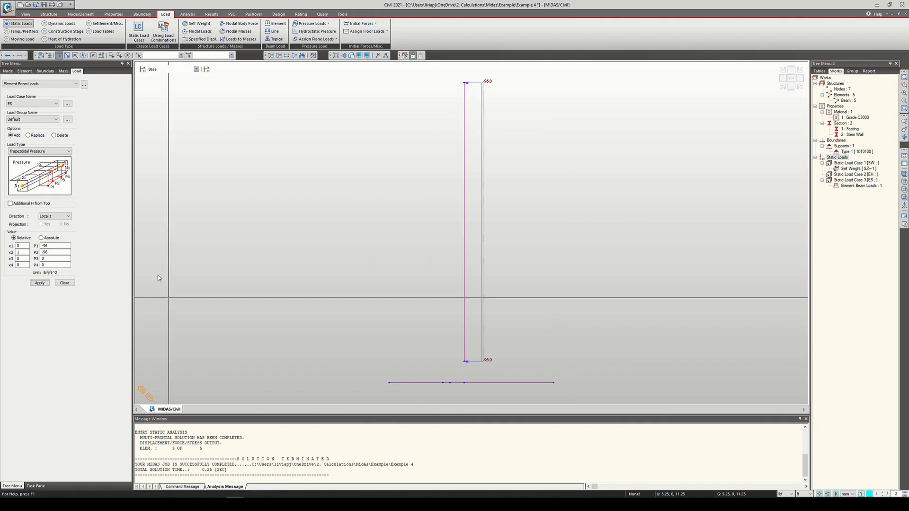
# Step: Try the Uniform Pressure load type, return to Trapezoidal Pressure, and turn off Additional H from Top
pyautogui.click(65, 153)
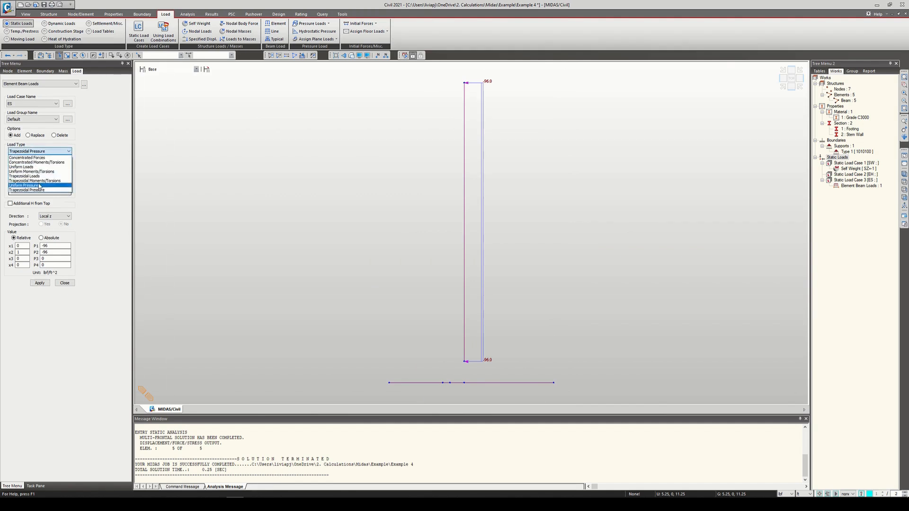
pyautogui.click(24, 185)
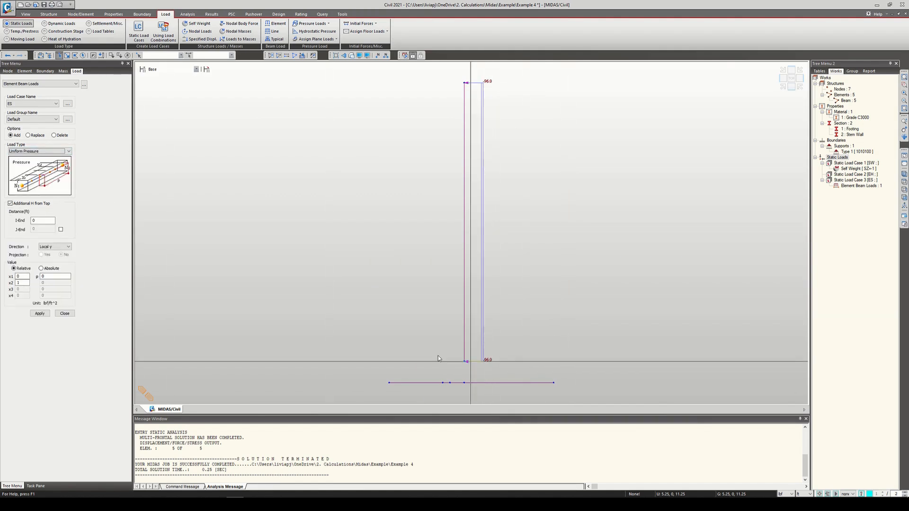
pyautogui.click(55, 152)
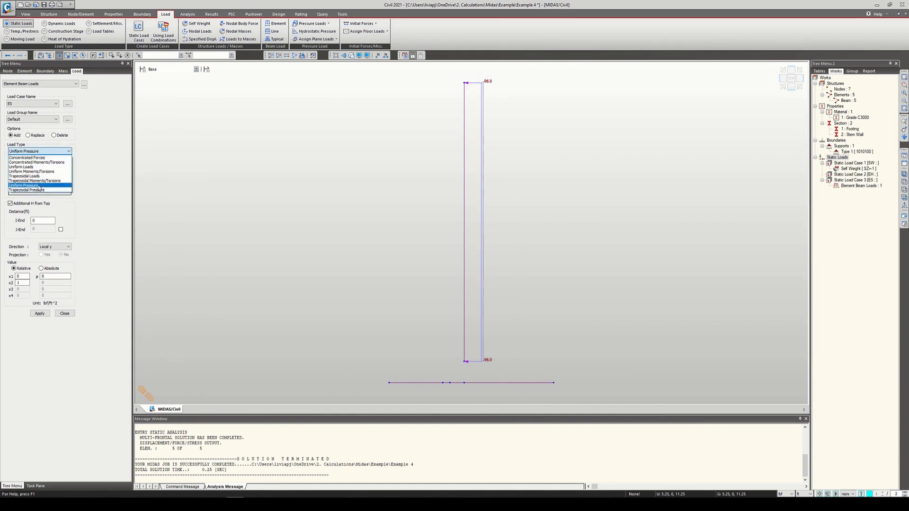
pyautogui.click(26, 189)
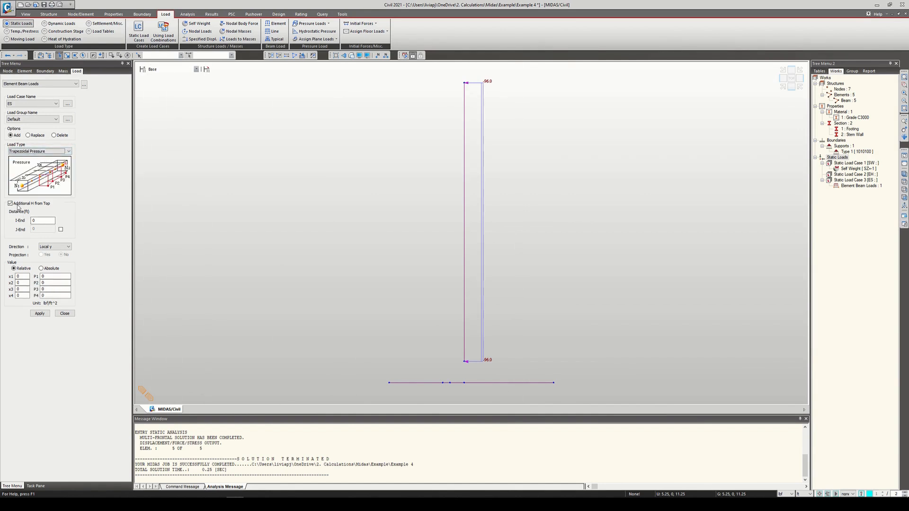
pyautogui.click(18, 205)
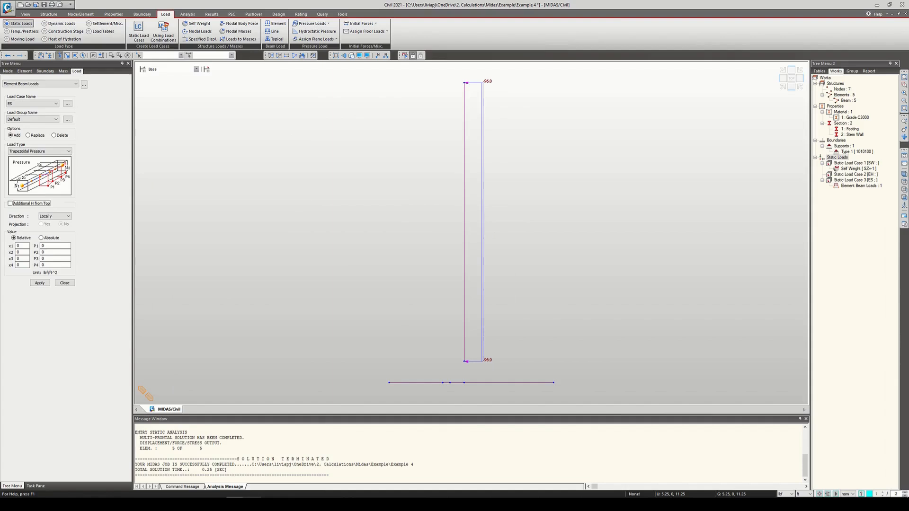
# Step: Check the earth pressure diagram in the textbook PDF, return to midas Civil, and set x2 to 1 and P2 to 672 lbf/ft^2
pyautogui.click(252, 504)
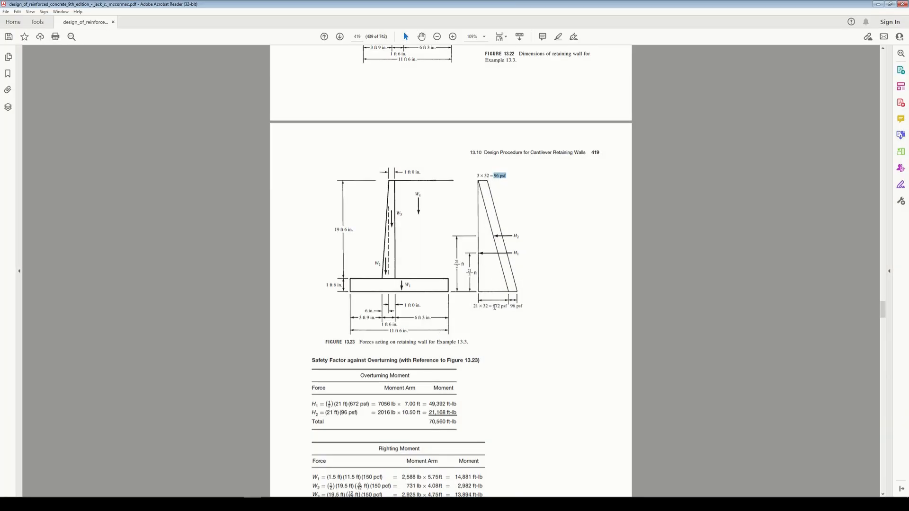
pyautogui.click(879, 5)
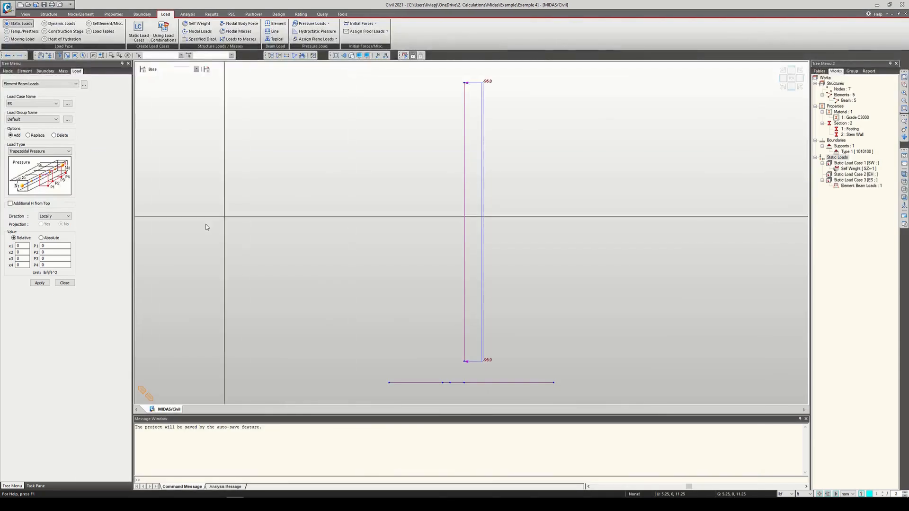
pyautogui.moveTo(21, 252); pyautogui.dragTo(16, 253)
pyautogui.write('1')
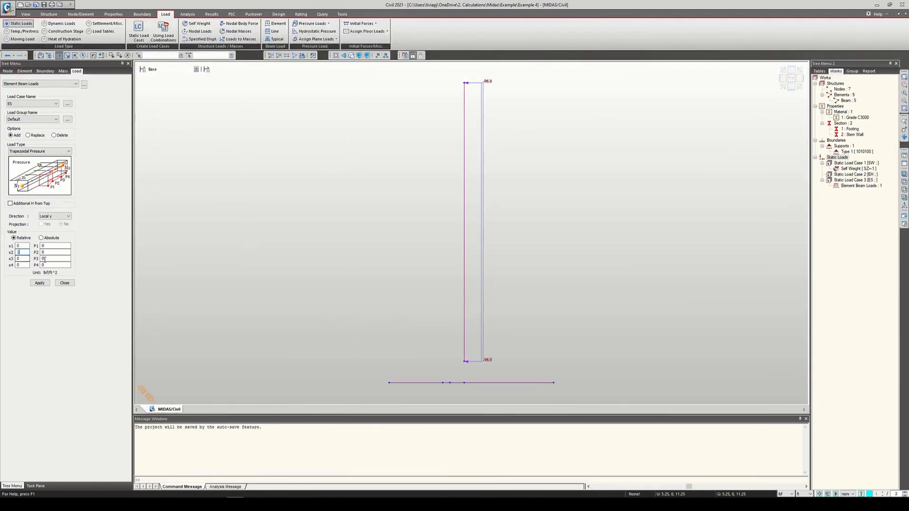
pyautogui.doubleClick(54, 252)
pyautogui.click(22, 253)
pyautogui.doubleClick(47, 253)
# Step: Apply the trapezoidal pressure to the stem wall in load case EH, direction Local z, with P2 set to -672 lbf/ft^2
pyautogui.click(30, 103)
pyautogui.click(27, 116)
pyautogui.click(62, 217)
pyautogui.click(59, 227)
pyautogui.click(465, 242)
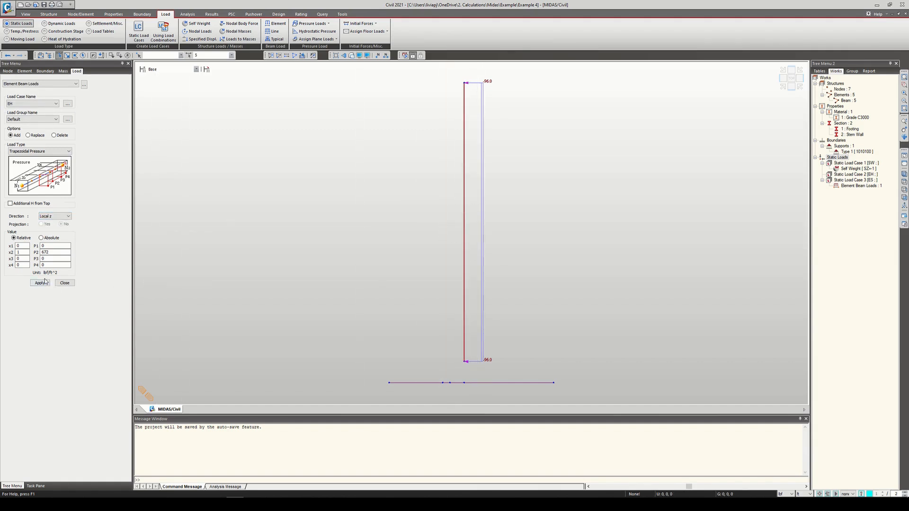
pyautogui.click(42, 252)
pyautogui.write('-')
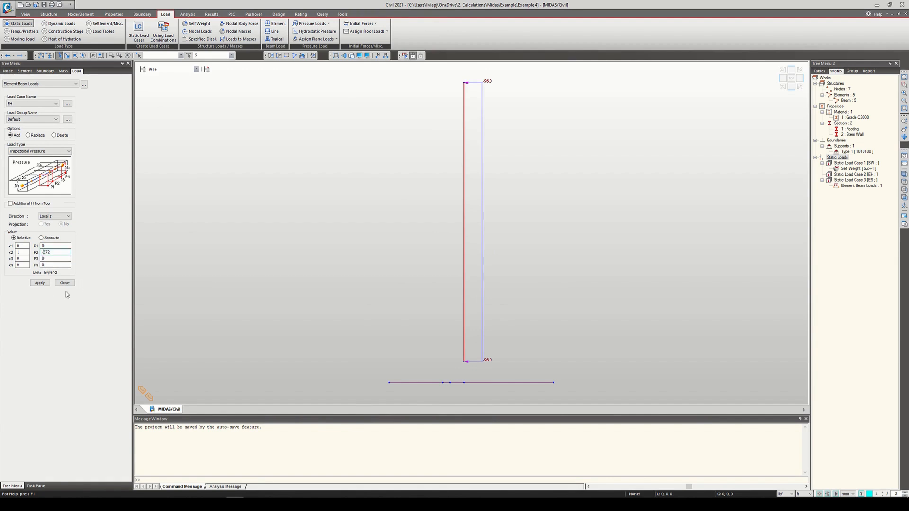
pyautogui.click(40, 283)
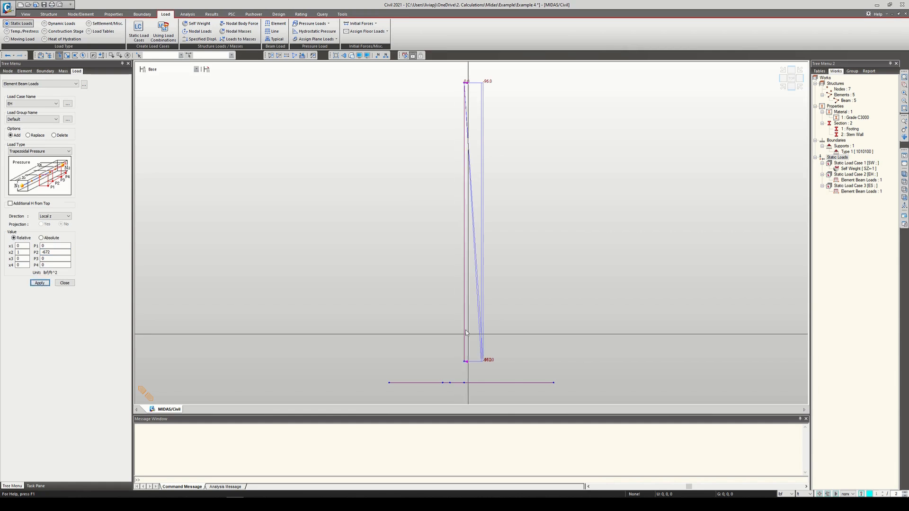
# Step: Show only the EH beam load on the stem wall, compare it with the textbook's force diagram, and close the beam load settings
pyautogui.rightClick(872, 193)
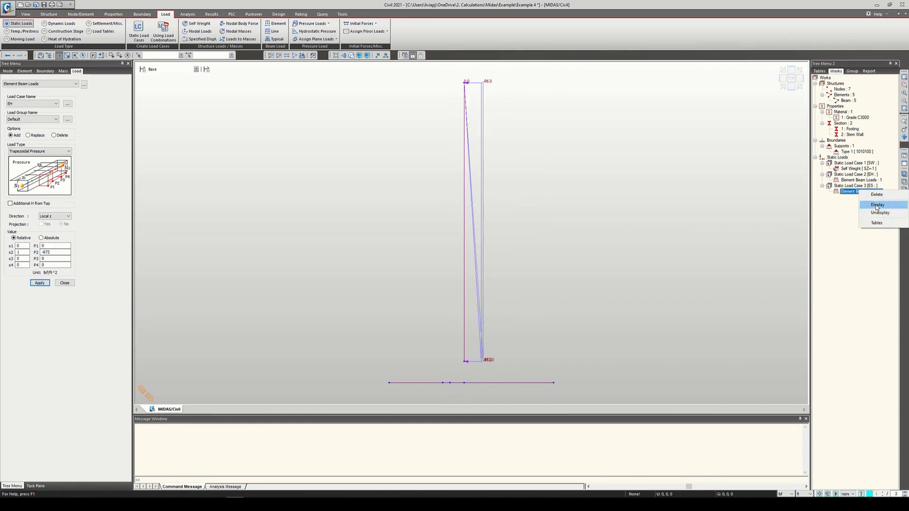
pyautogui.click(877, 214)
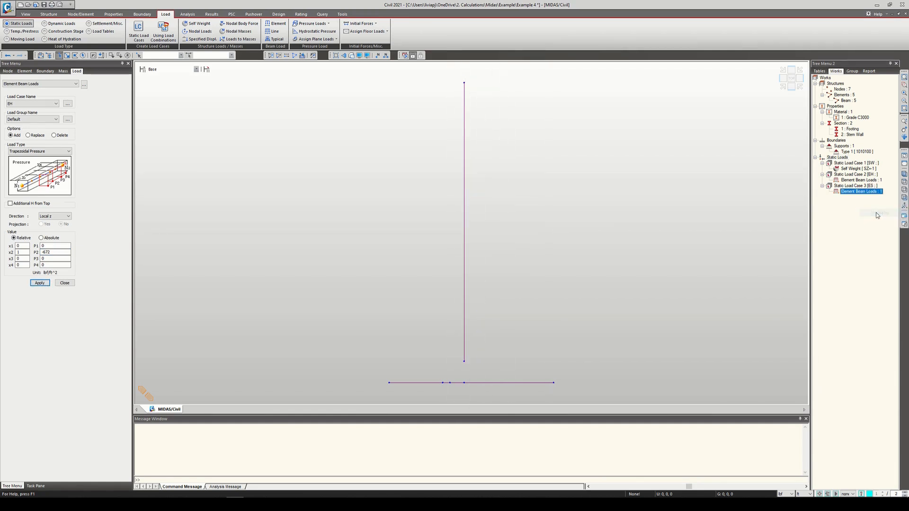
pyautogui.rightClick(871, 180)
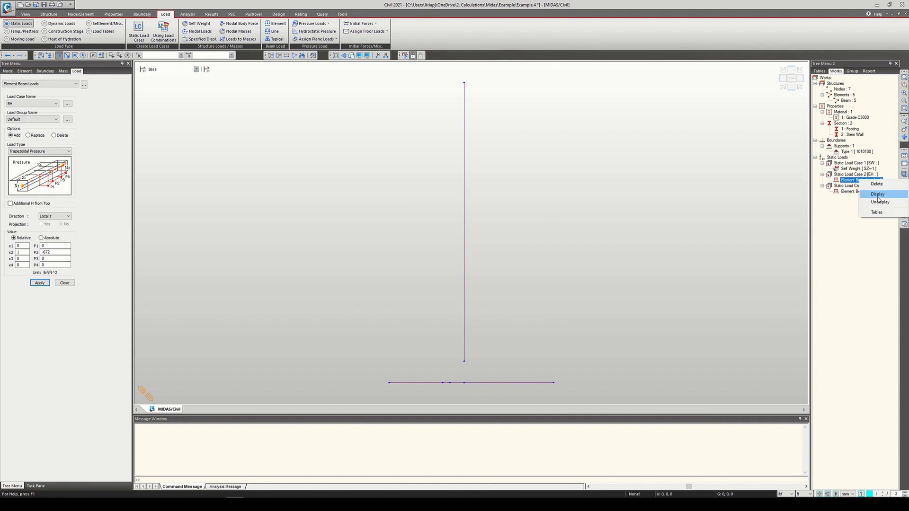
pyautogui.click(878, 203)
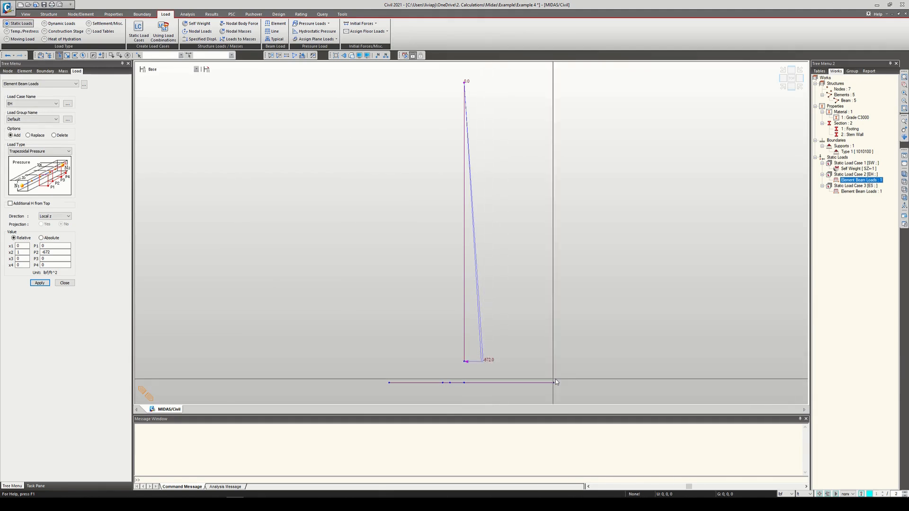
pyautogui.hotkey('alt', 'Tab')
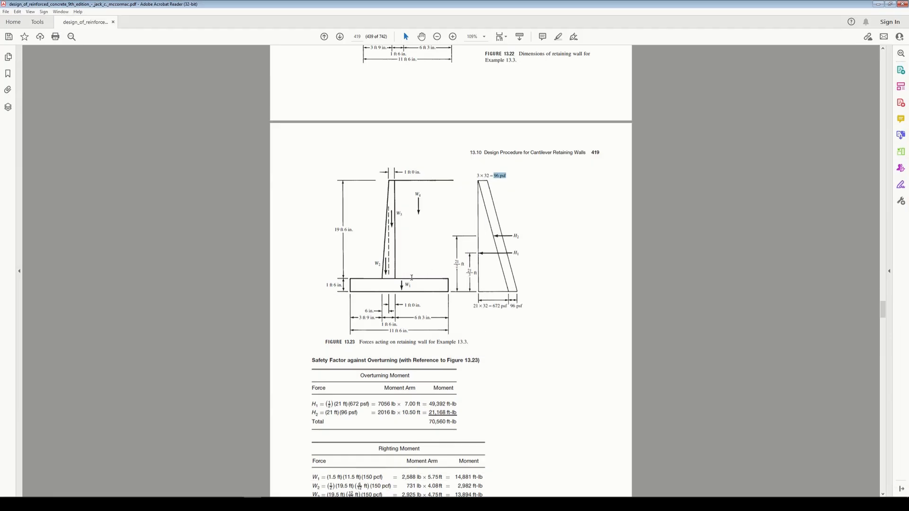
pyautogui.click(878, 4)
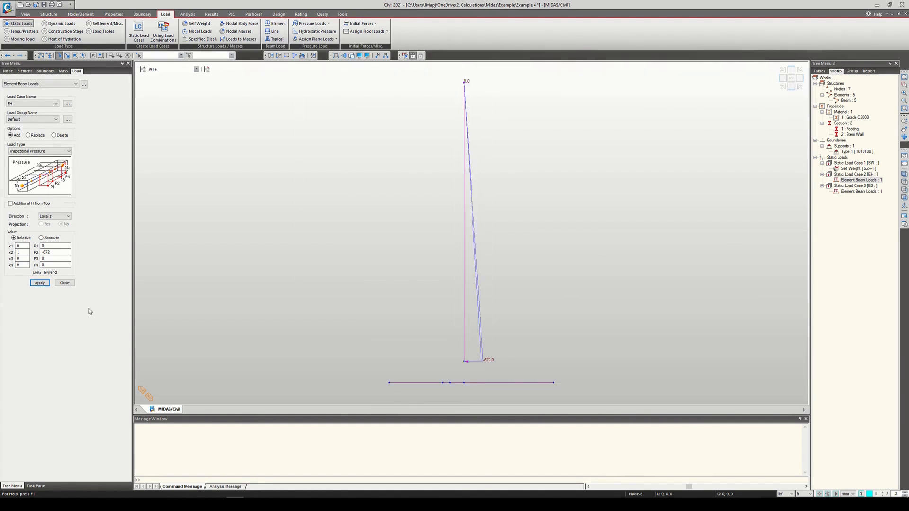
pyautogui.click(69, 284)
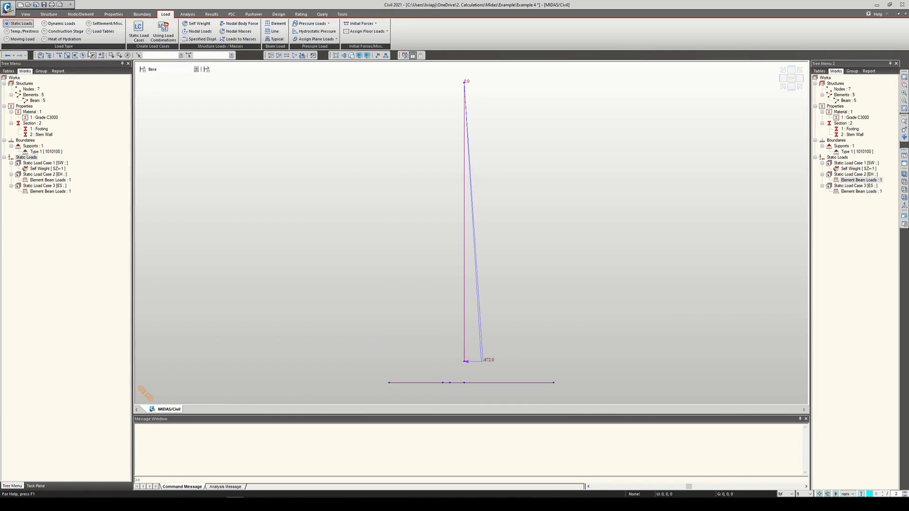
# Step: Add a value-type section named Dummy with a Solid Rectangle shape
pyautogui.click(113, 14)
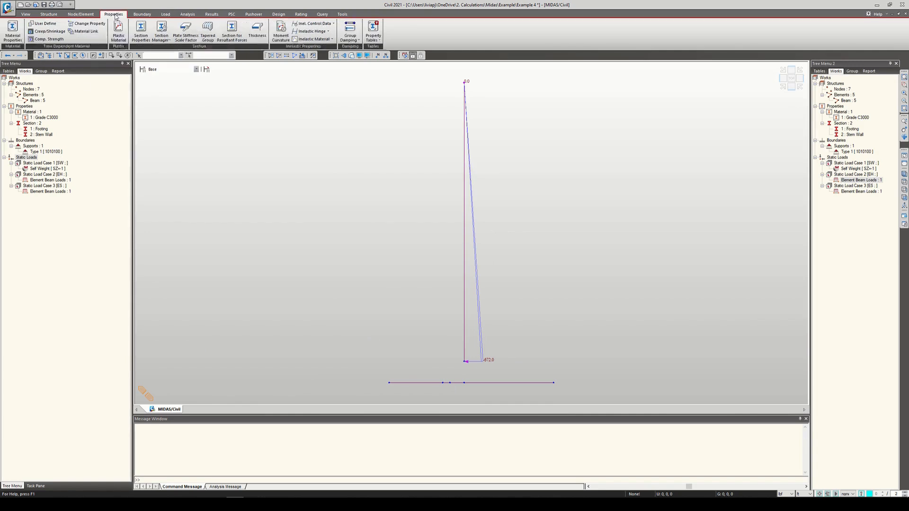
pyautogui.click(141, 36)
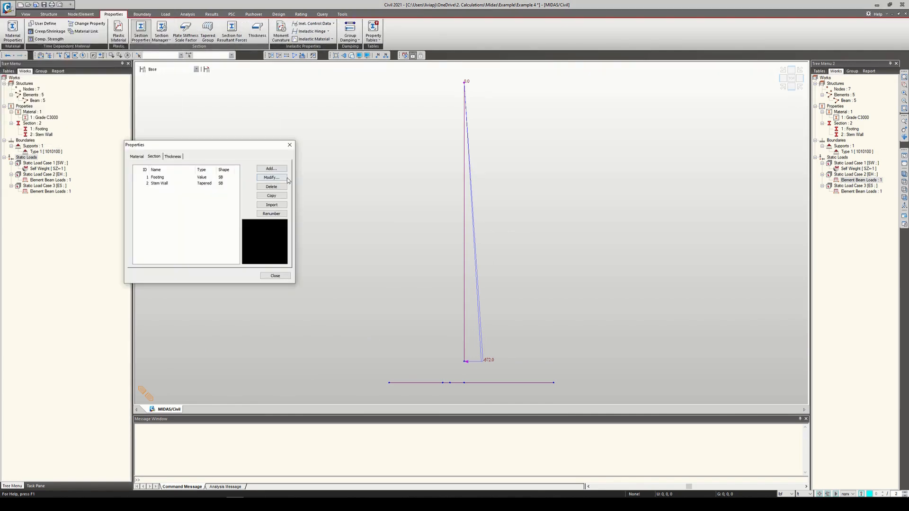
pyautogui.click(271, 169)
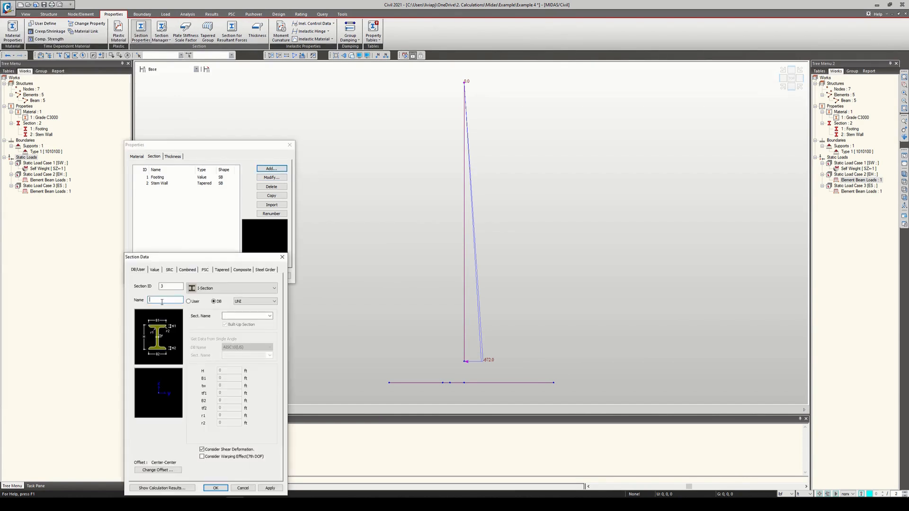
pyautogui.click(155, 269)
pyautogui.doubleClick(166, 300)
pyautogui.press('BackSpace')
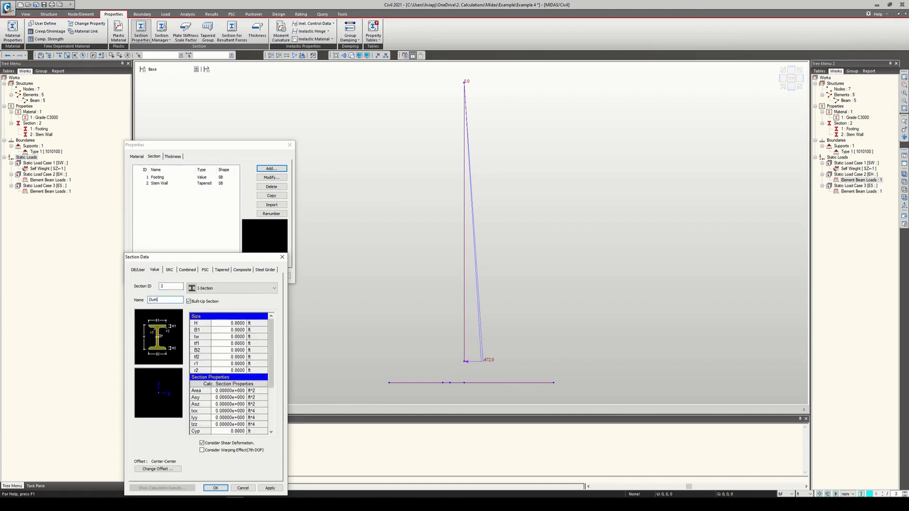
pyautogui.click(232, 288)
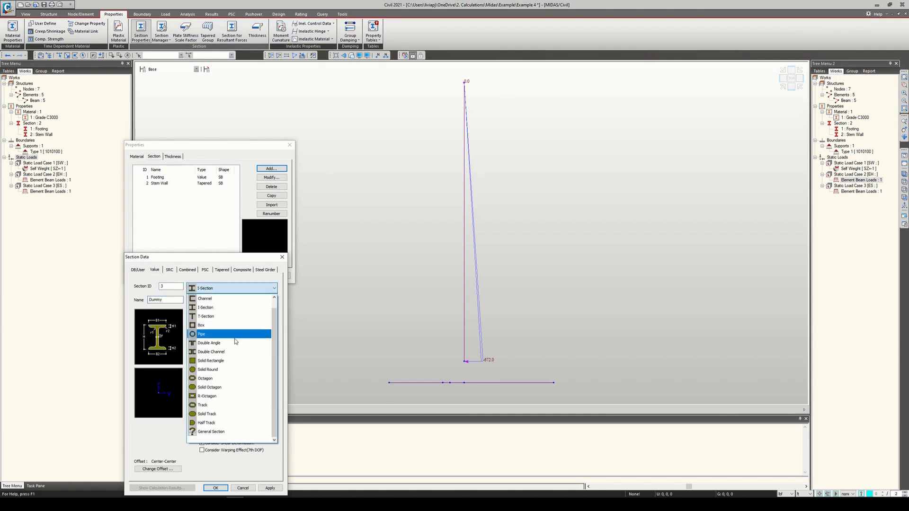
pyautogui.click(229, 362)
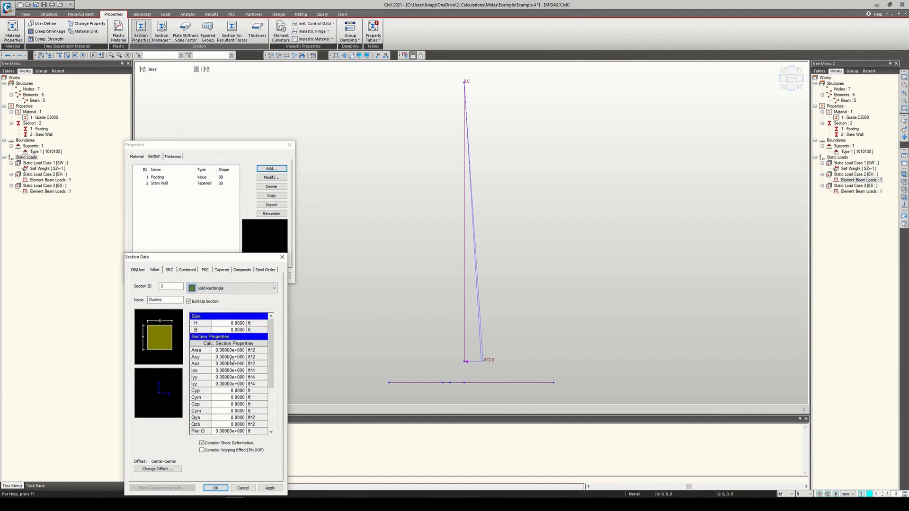
# Step: Set both the height H and width B of the Dummy section to 1 ft
pyautogui.doubleClick(228, 324)
pyautogui.write('1')
pyautogui.doubleClick(229, 330)
pyautogui.write('1')
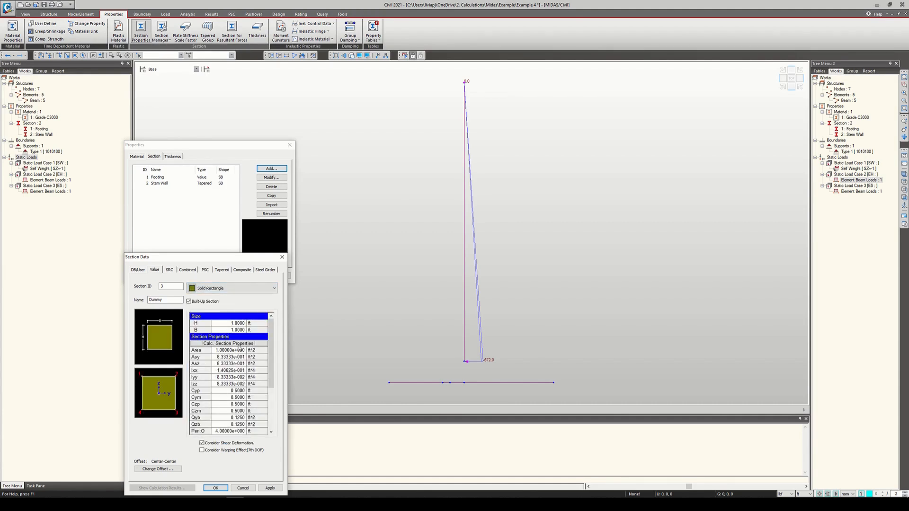
# Step: Edit the Dummy section's calculated area and shear area values, save the section, and close the section properties
pyautogui.click(237, 344)
pyautogui.write('0')
pyautogui.click(233, 358)
pyautogui.write('0')
pyautogui.click(233, 362)
pyautogui.write('0')
pyautogui.click(215, 489)
pyautogui.click(289, 145)
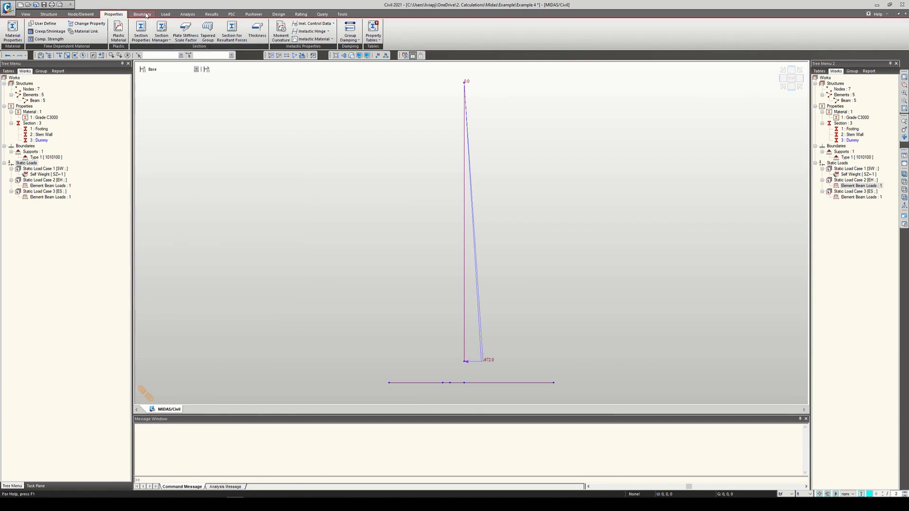
# Step: Create a beam element with the Dummy section between the footing node below the stem and the stem wall's bottom node
pyautogui.click(81, 14)
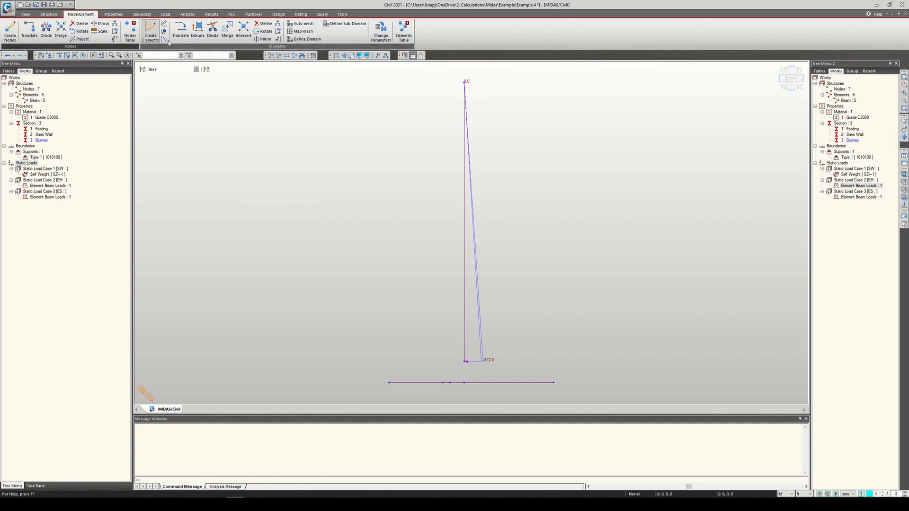
pyautogui.click(151, 32)
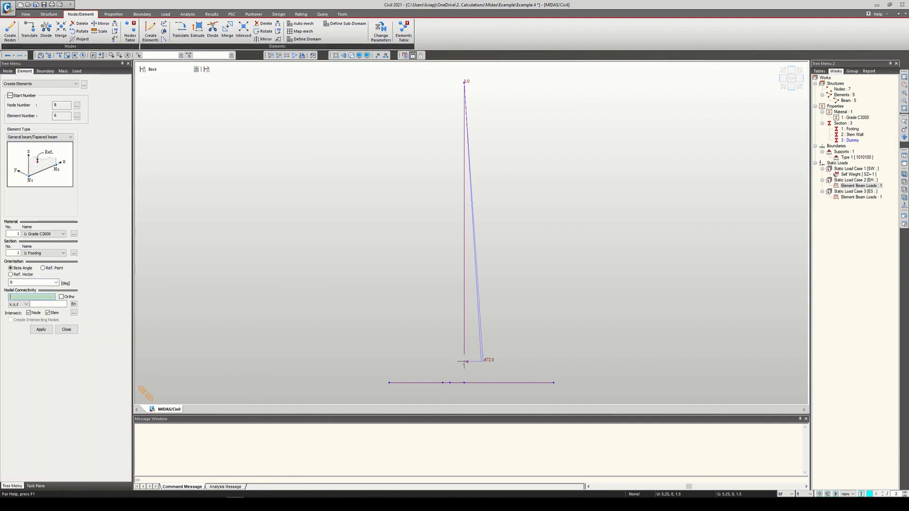
pyautogui.click(63, 253)
pyautogui.click(47, 274)
pyautogui.click(463, 381)
pyautogui.click(472, 363)
pyautogui.click(66, 329)
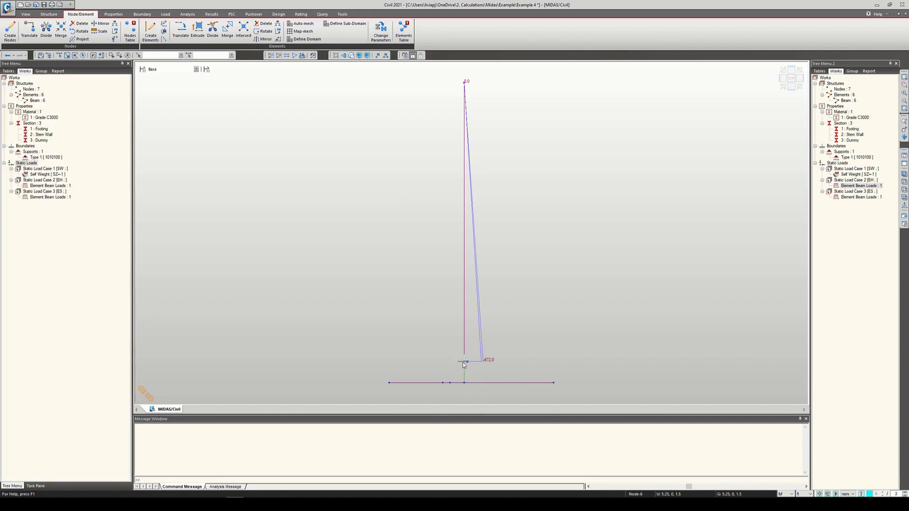
# Step: Delete the existing element beam loads from static load cases ES and EH
pyautogui.click(62, 197)
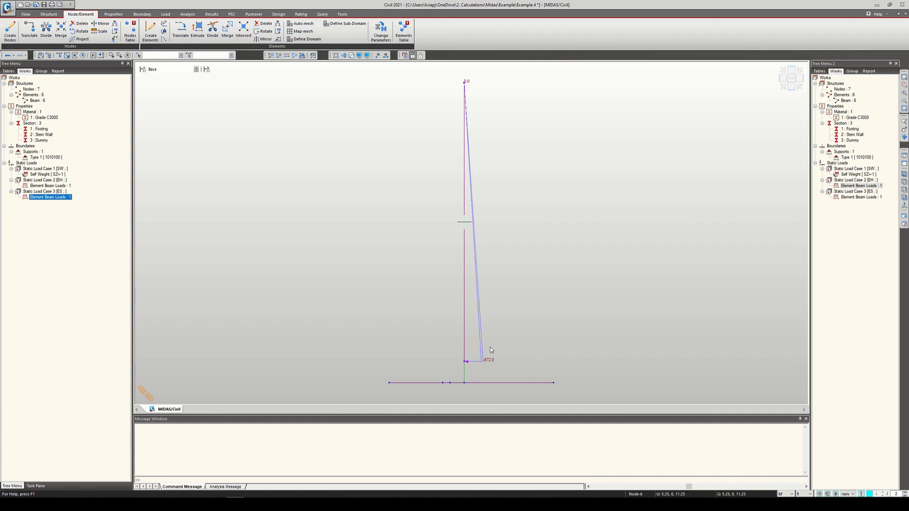
pyautogui.rightClick(62, 200)
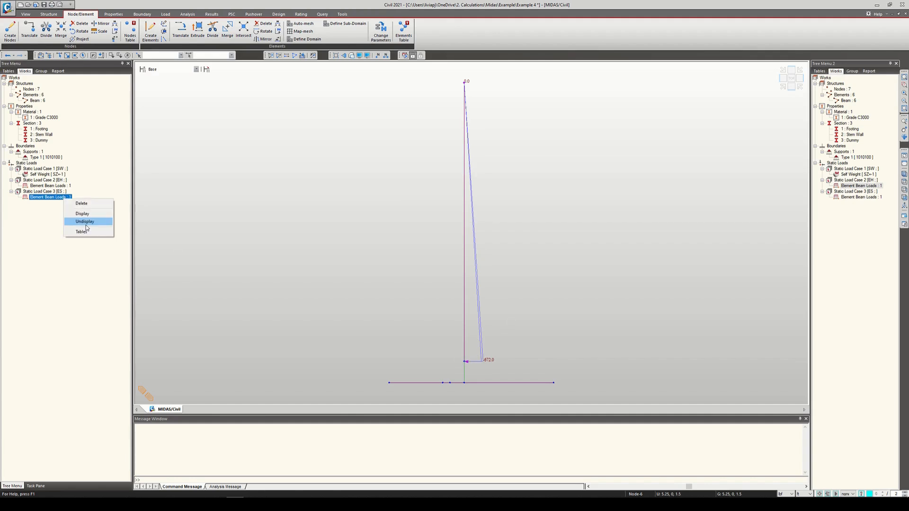
pyautogui.click(71, 203)
pyautogui.click(58, 186)
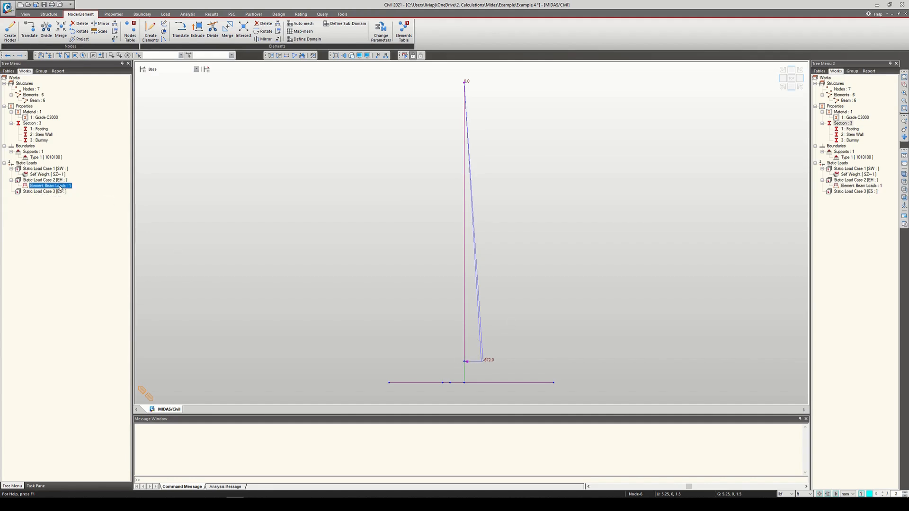
pyautogui.rightClick(58, 186)
pyautogui.click(71, 190)
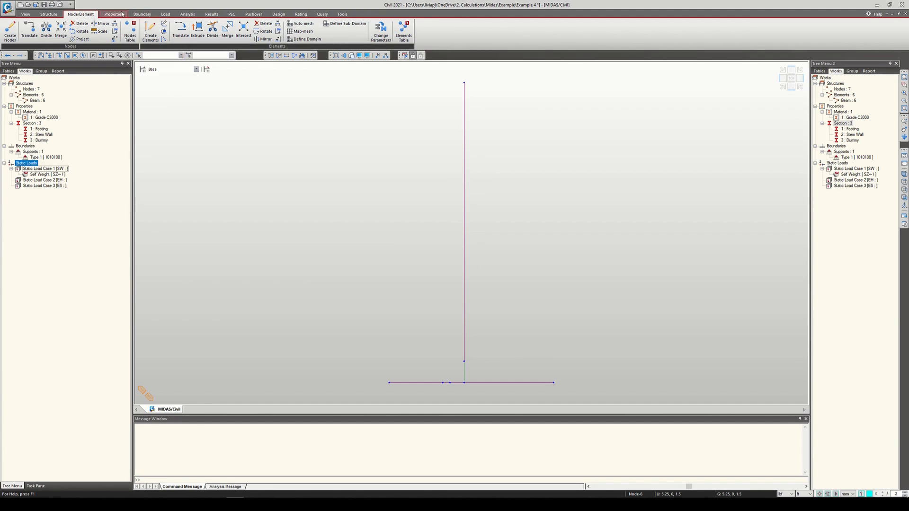
# Step: Start a line beam load and set its load type to Trapezoidal Pressure
pyautogui.click(165, 13)
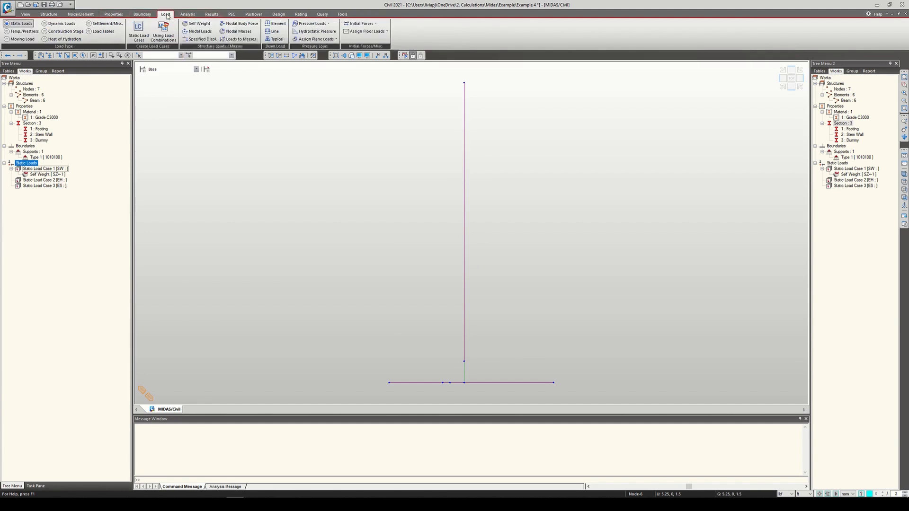
pyautogui.click(274, 32)
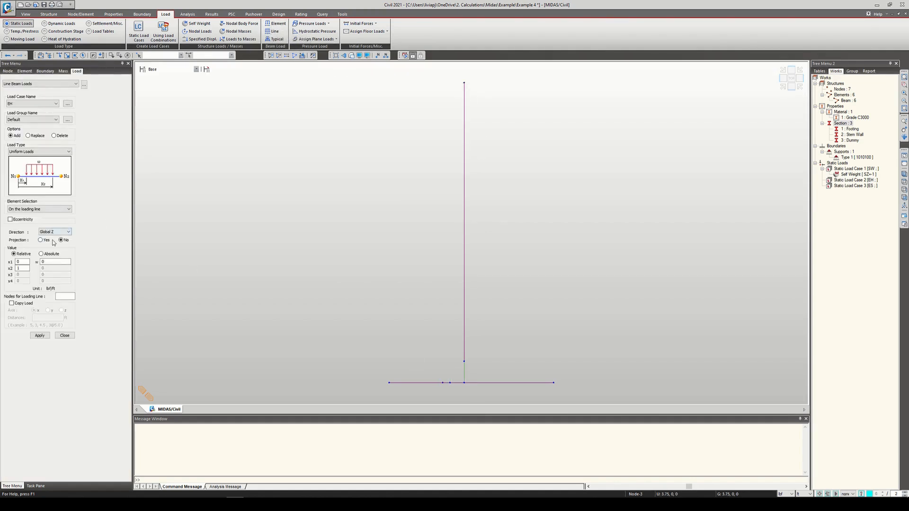
pyautogui.click(28, 262)
pyautogui.click(54, 232)
pyautogui.click(62, 232)
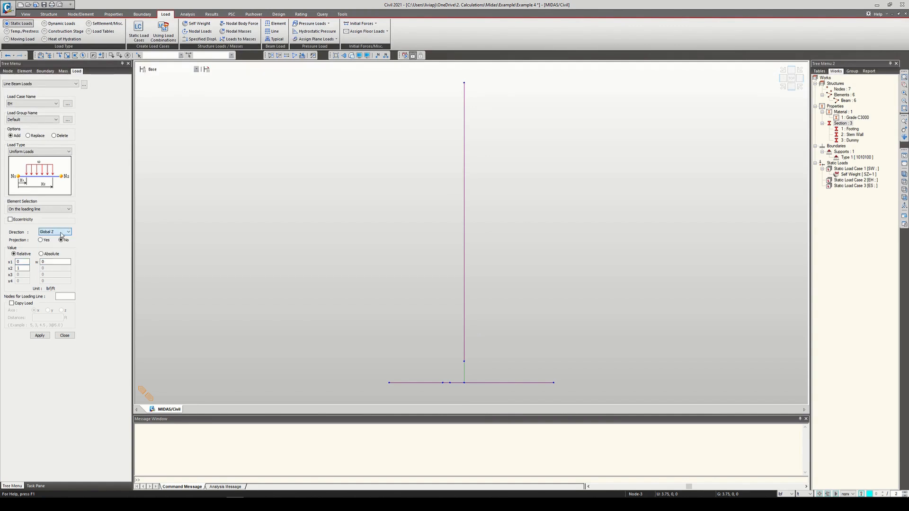
pyautogui.click(54, 150)
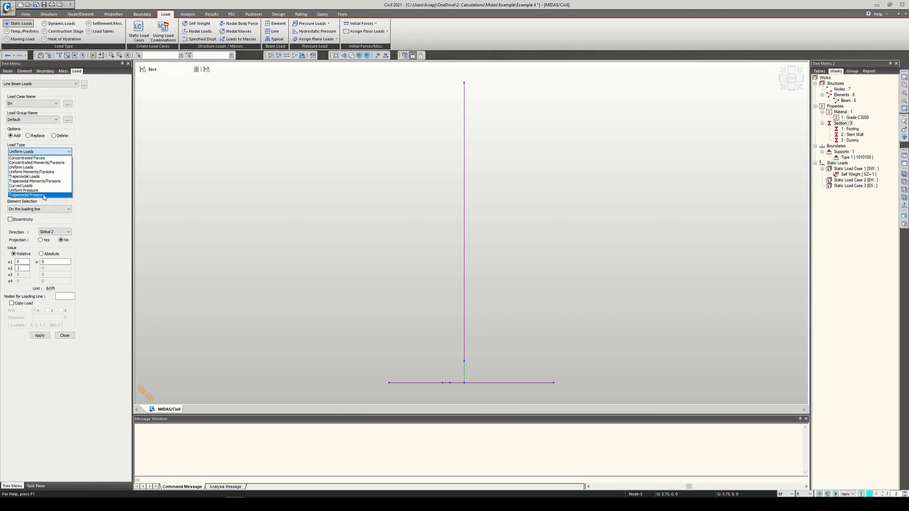
pyautogui.click(43, 195)
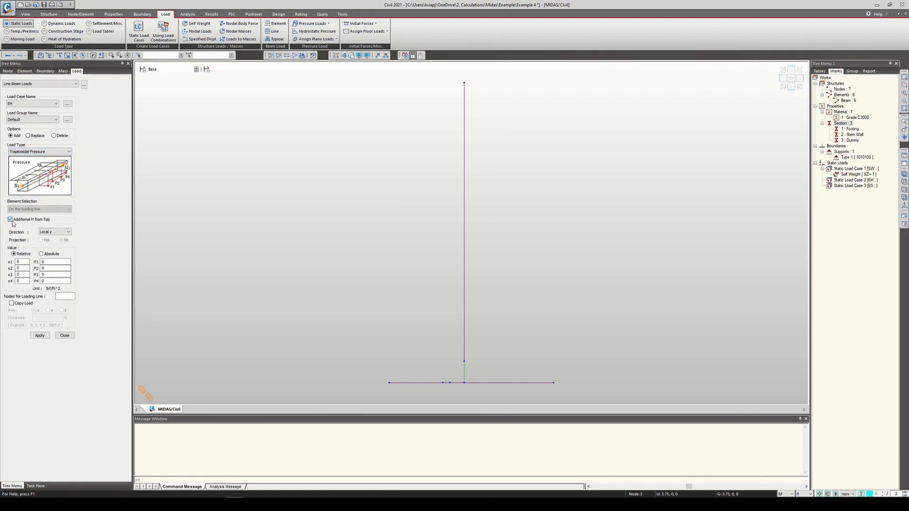
# Step: Set the line load to Local z, x1 0 and x2 1, P1 and P2 both -96, under load case ES
pyautogui.click(60, 232)
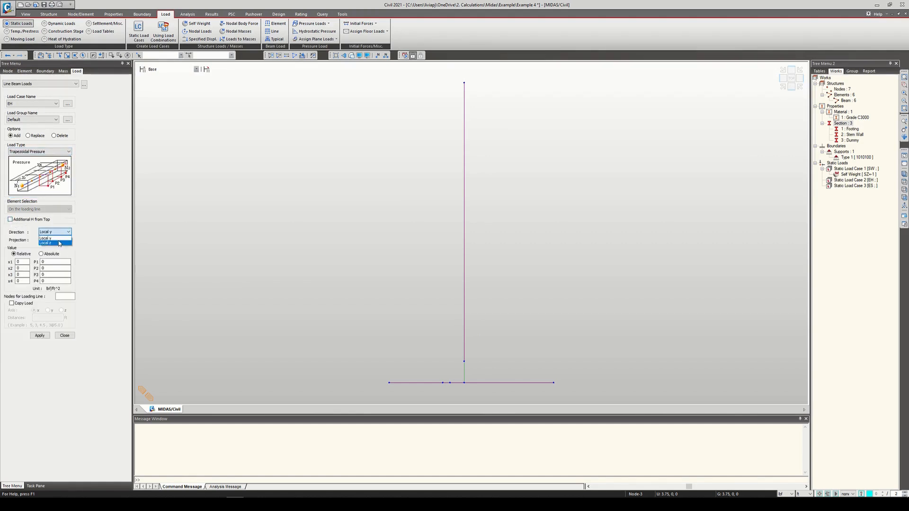
pyautogui.click(23, 262)
pyautogui.write('1')
pyautogui.click(43, 268)
pyautogui.click(44, 261)
pyautogui.write('-')
pyautogui.click(53, 270)
pyautogui.click(33, 104)
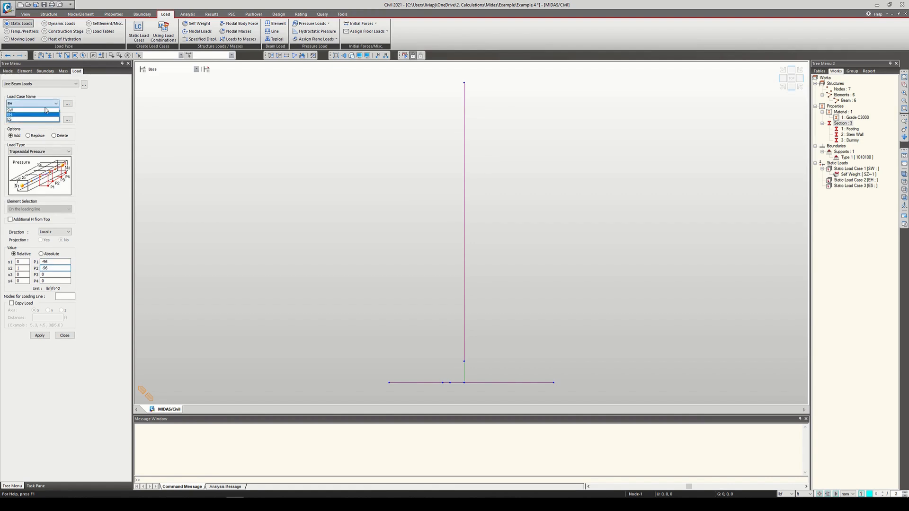
pyautogui.click(28, 119)
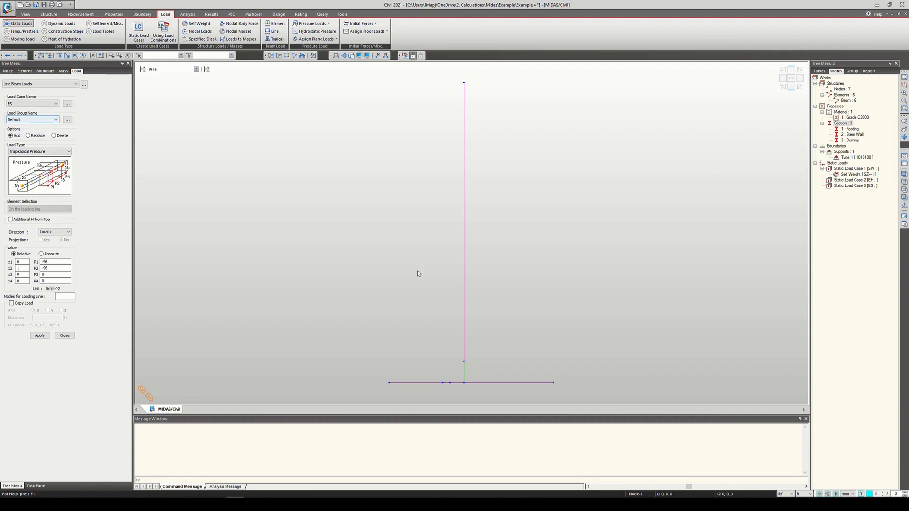
# Step: Try to apply the ES pressure to the selected stem and dummy elements, and clear the selection
pyautogui.click(464, 286)
pyautogui.click(464, 372)
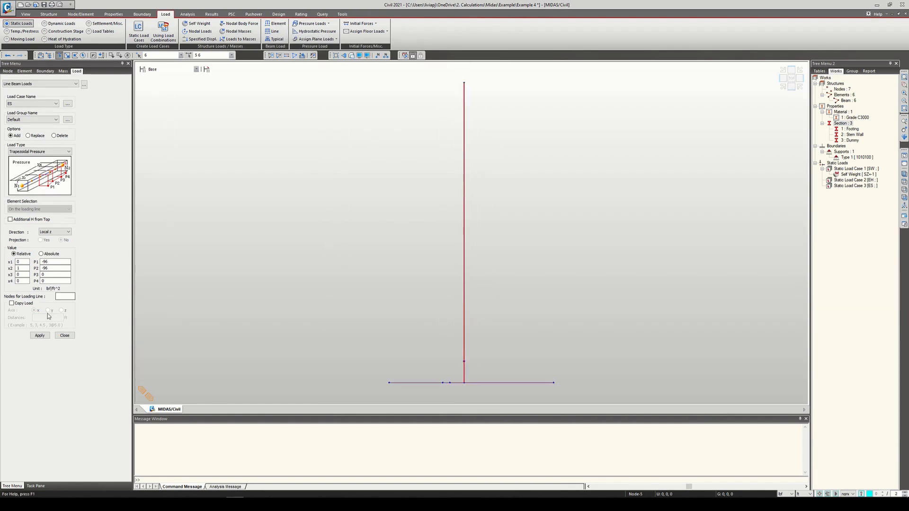
pyautogui.click(47, 336)
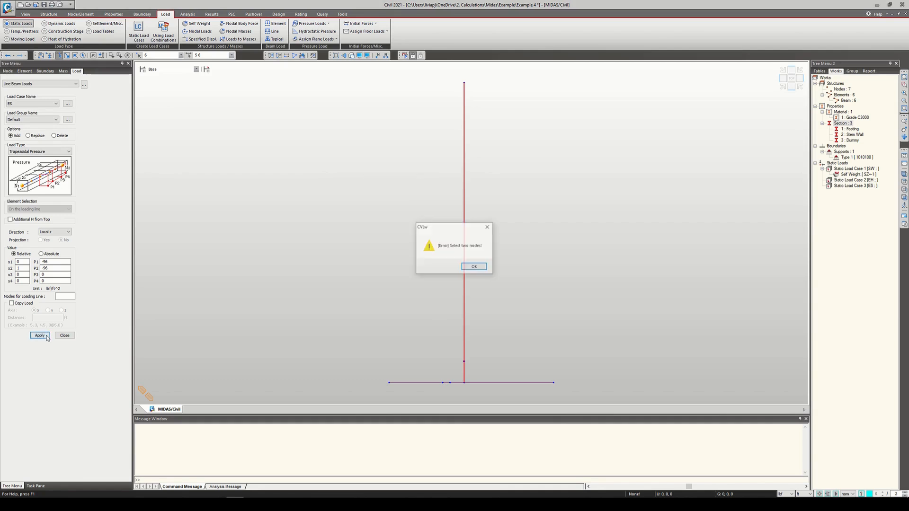
pyautogui.click(475, 267)
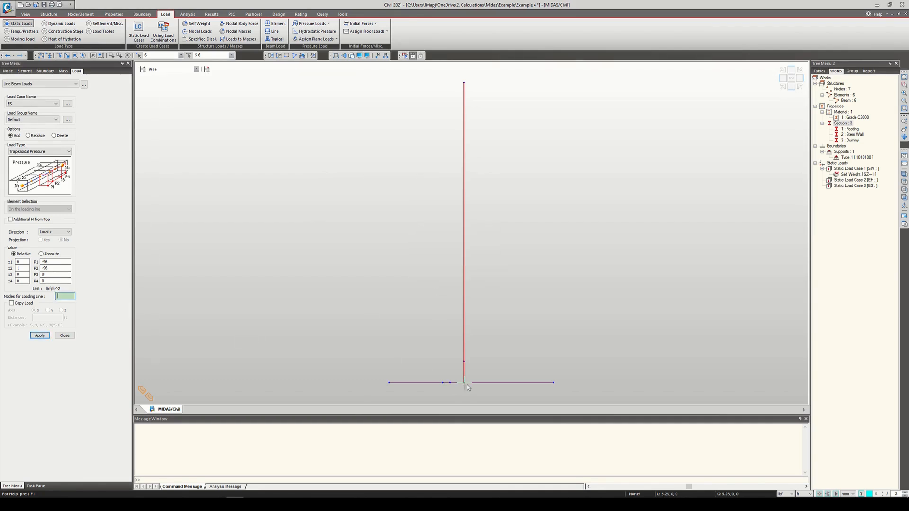
pyautogui.click(508, 308)
pyautogui.press('Escape')
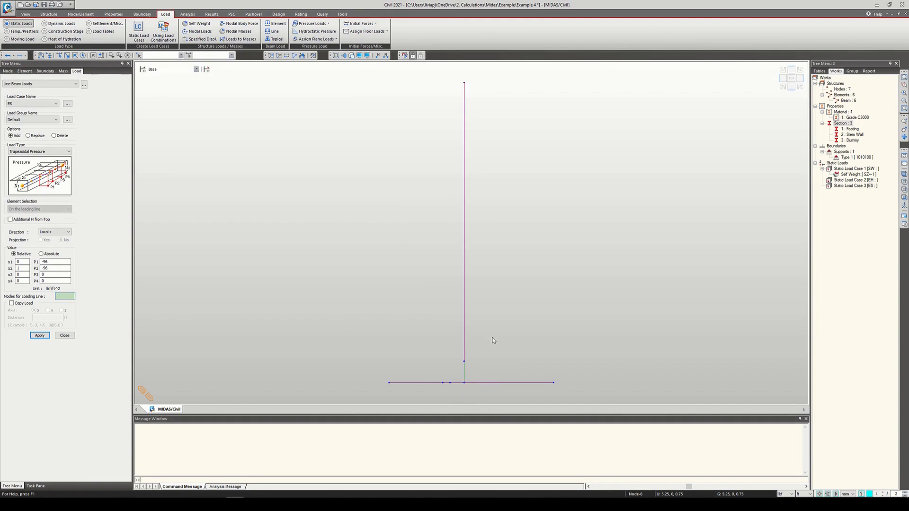
# Step: Apply the ES pressure along the line from the footing node below the stem to the stem's top node, and switch the load case to EH
pyautogui.click(65, 297)
pyautogui.click(464, 382)
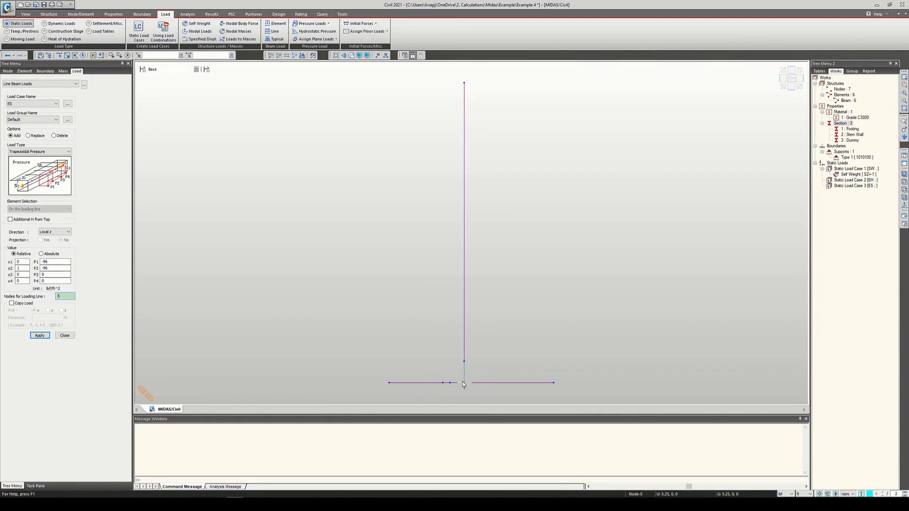
pyautogui.click(464, 84)
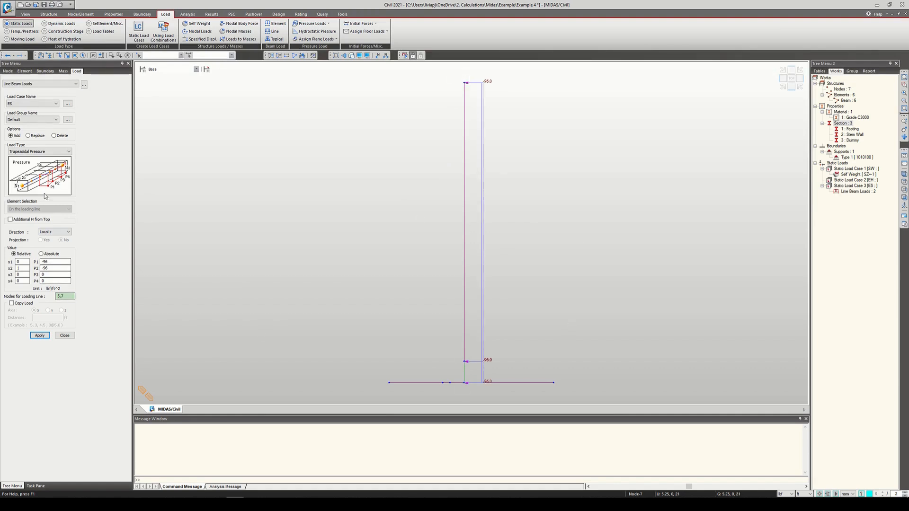
pyautogui.click(53, 105)
pyautogui.click(46, 115)
# Step: Try applying the EH pressure with P1 0 and P2 -672 along the same loading line, and undo it
pyautogui.click(55, 262)
pyautogui.click(50, 268)
pyautogui.press('BackSpace')
pyautogui.click(47, 336)
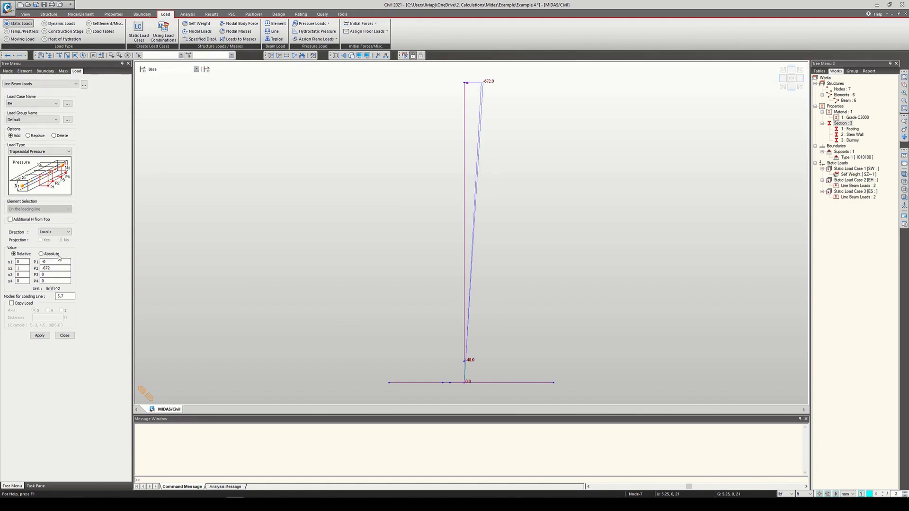
pyautogui.hotkey('ctrl', 'z')
# Step: Apply the EH pressure with P1 -672 and P2 0 along nodes 5 and 7, and finish the line beam loads
pyautogui.moveTo(52, 261); pyautogui.dragTo(18, 262)
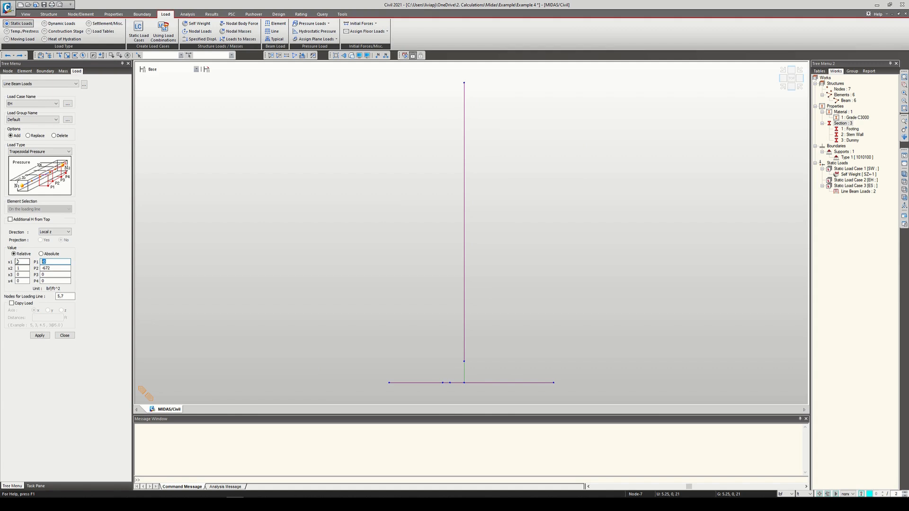
pyautogui.press('Tab')
pyautogui.write('0')
pyautogui.click(46, 336)
pyautogui.click(42, 336)
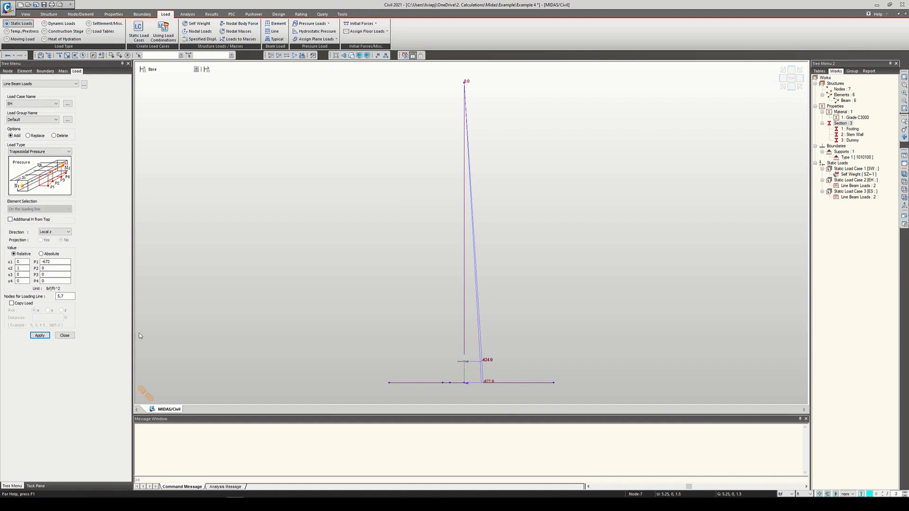
pyautogui.click(67, 336)
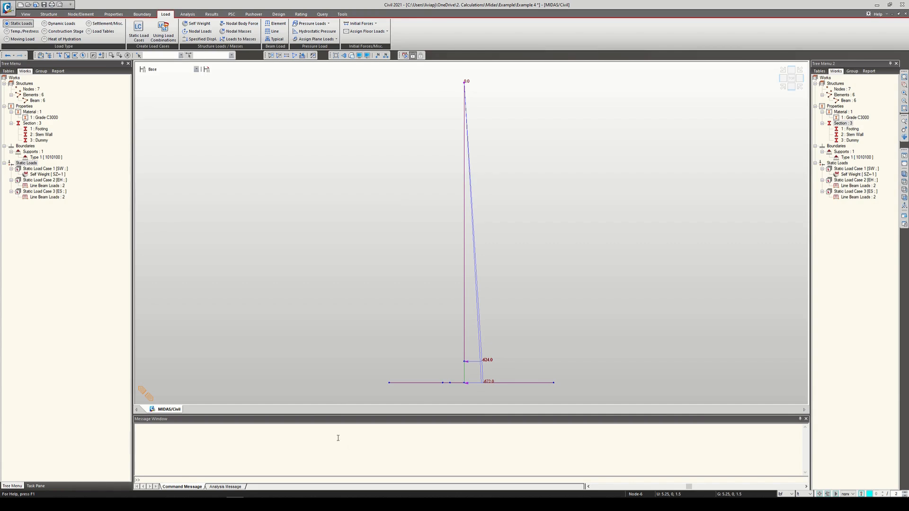
# Step: Run the analysis and examine the analysis messages for warnings
pyautogui.click(411, 57)
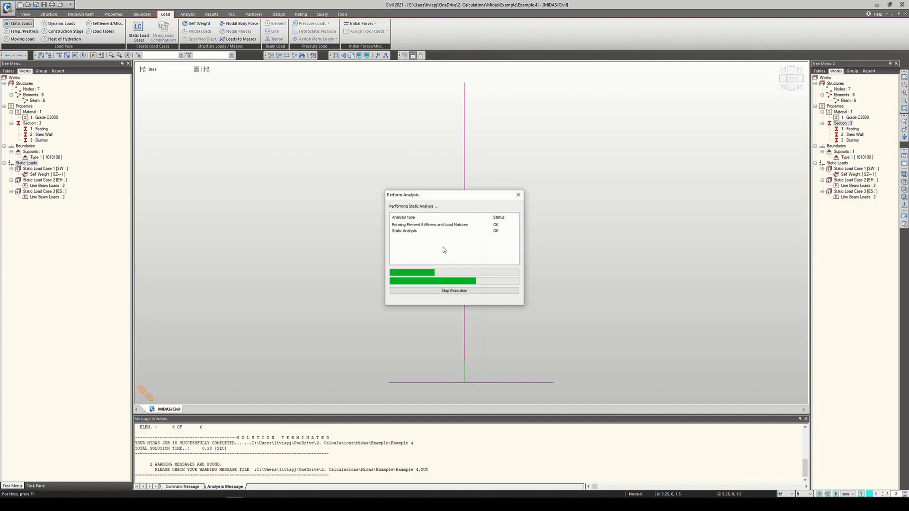
pyautogui.scroll(3, 253, 472)
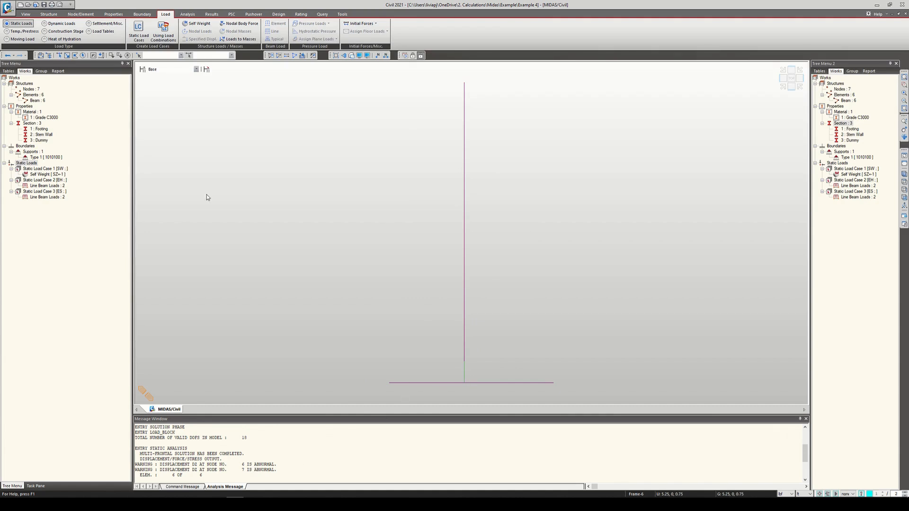
# Step: Create a Rigid elastic link between the stem's bottom node and the footing node below it, discarding the existing analysis results
pyautogui.click(142, 14)
pyautogui.click(111, 30)
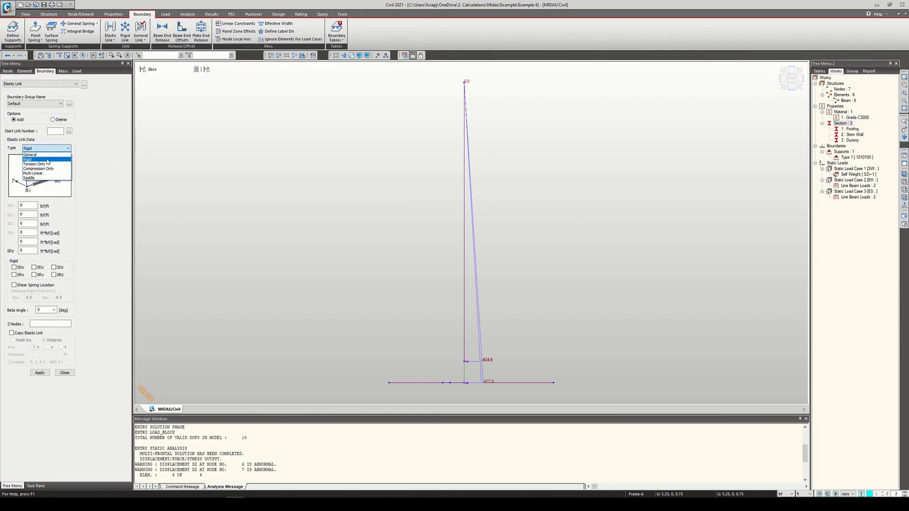
pyautogui.click(27, 160)
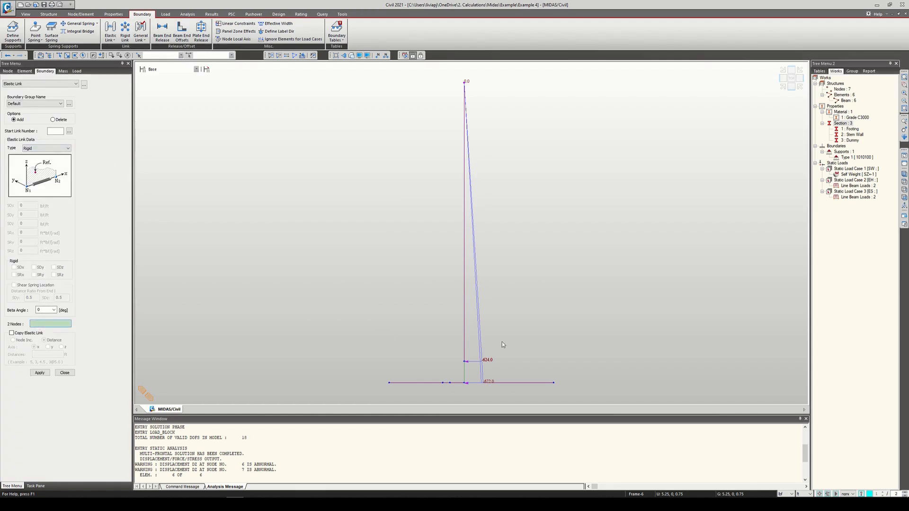
pyautogui.click(466, 361)
pyautogui.click(466, 383)
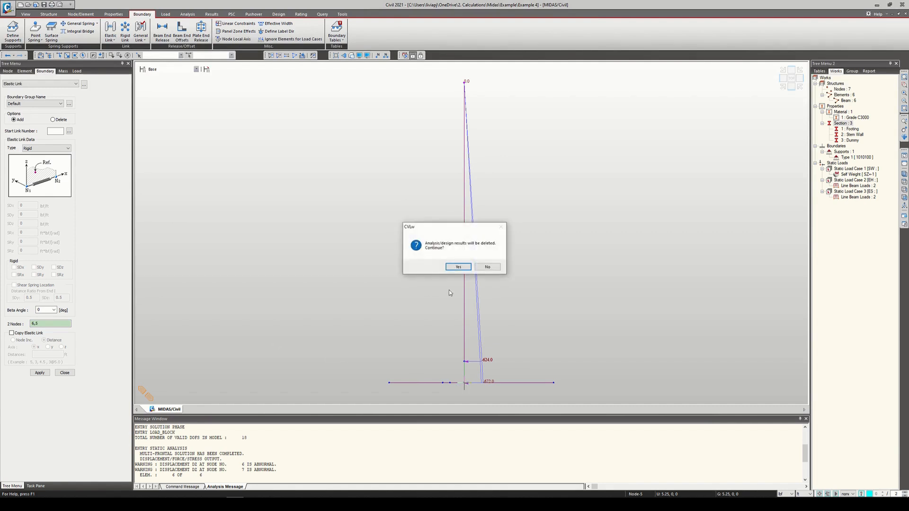
pyautogui.click(462, 267)
# Step: Rerun the analysis and display the FX reaction force for load case EH with values and legend
pyautogui.click(405, 55)
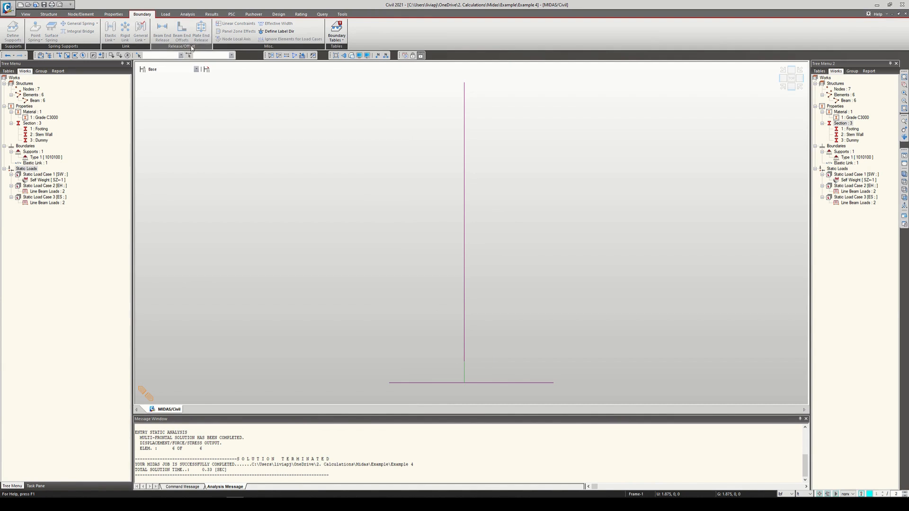
pyautogui.click(188, 14)
pyautogui.click(211, 14)
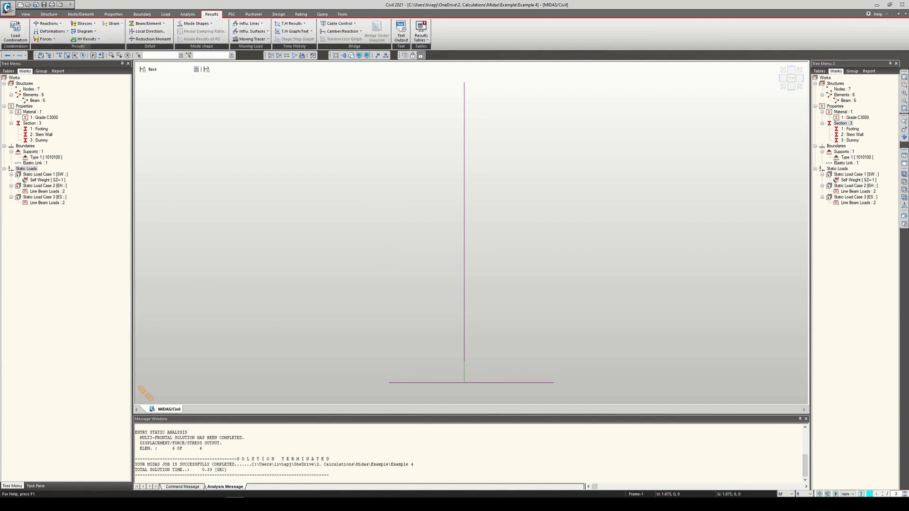
pyautogui.click(48, 24)
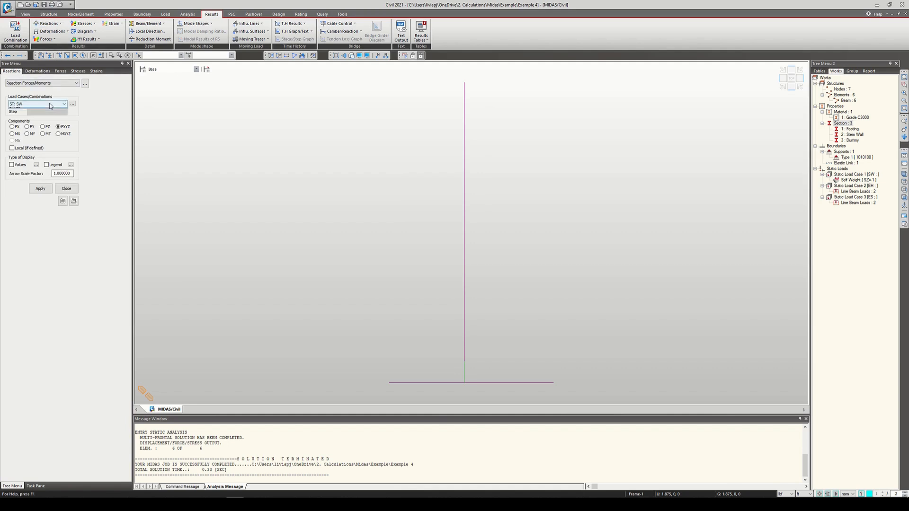
pyautogui.click(16, 104)
pyautogui.click(34, 117)
pyautogui.click(41, 189)
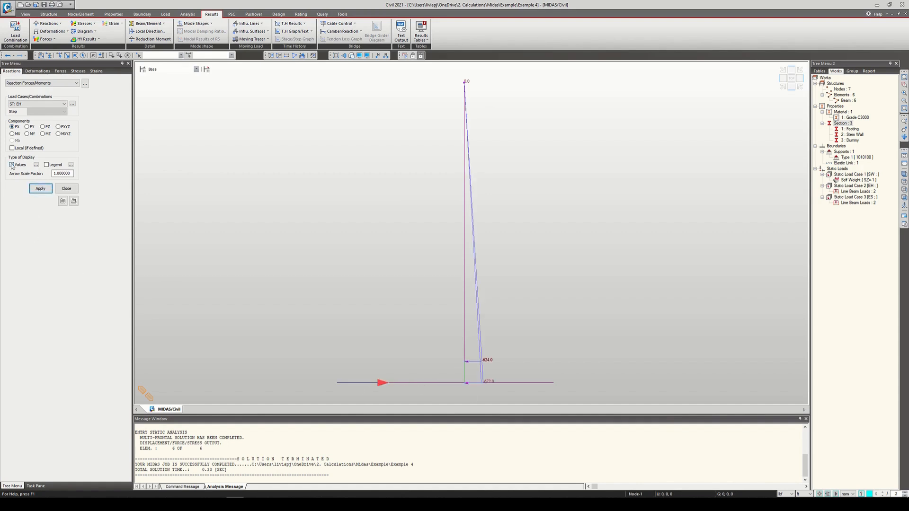
pyautogui.click(46, 165)
pyautogui.click(40, 188)
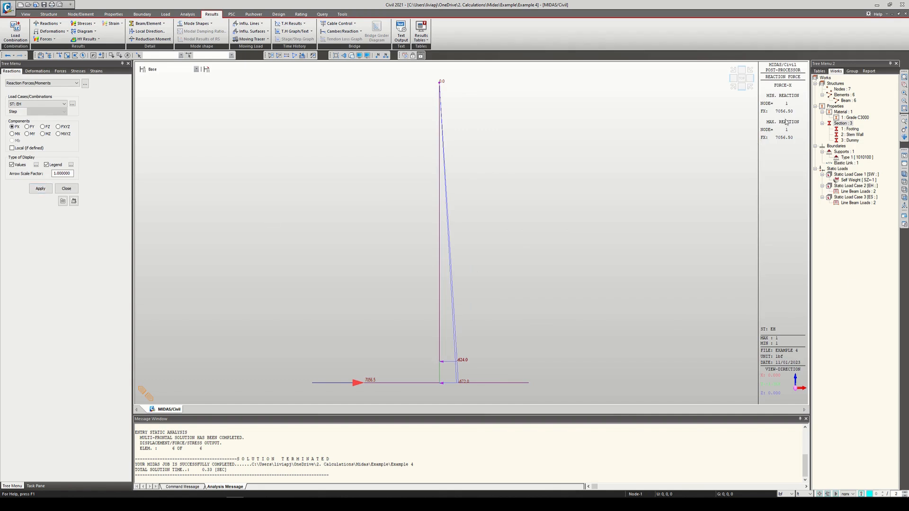
# Step: Switch to the textbook PDF in Acrobat Reader, check the H1 and H2 forces in the overturning moment table, and return to Civil
pyautogui.click(252, 504)
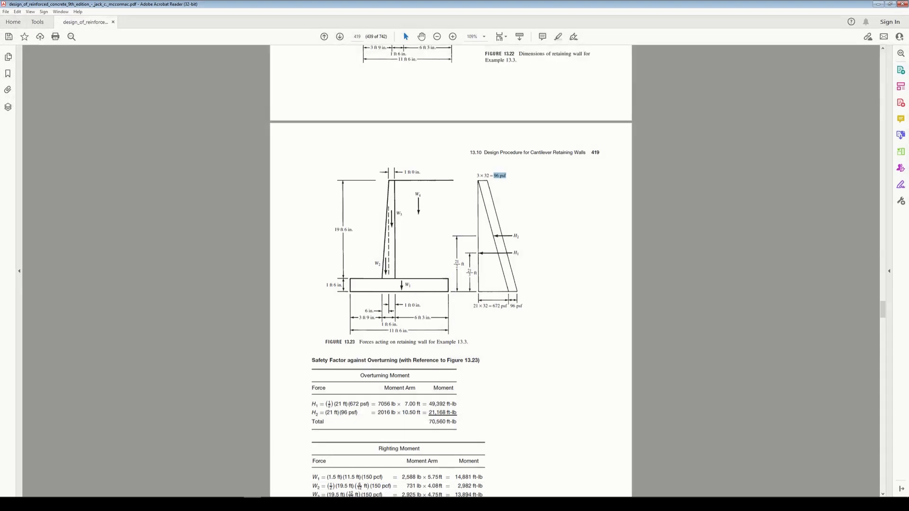
pyautogui.scroll(-1, 407, 379)
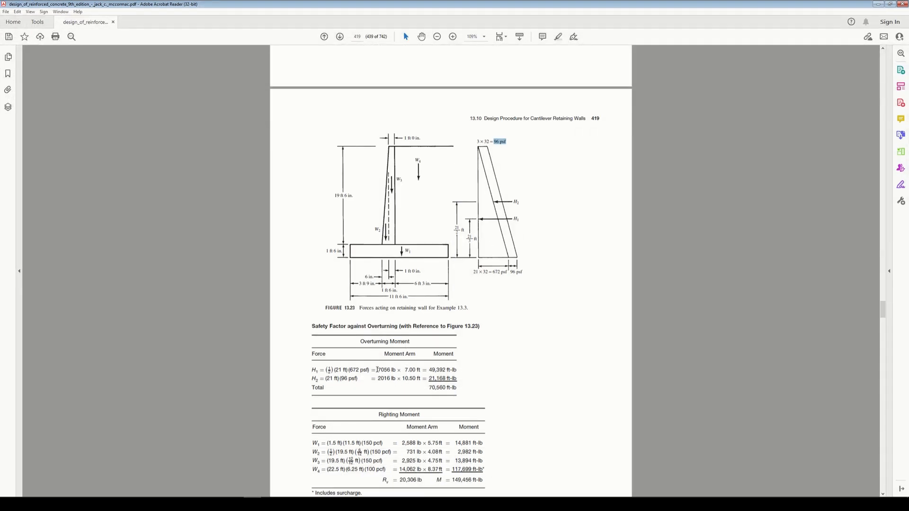
pyautogui.moveTo(377, 370); pyautogui.dragTo(396, 371)
pyautogui.click(336, 380)
pyautogui.moveTo(378, 380); pyautogui.dragTo(395, 380)
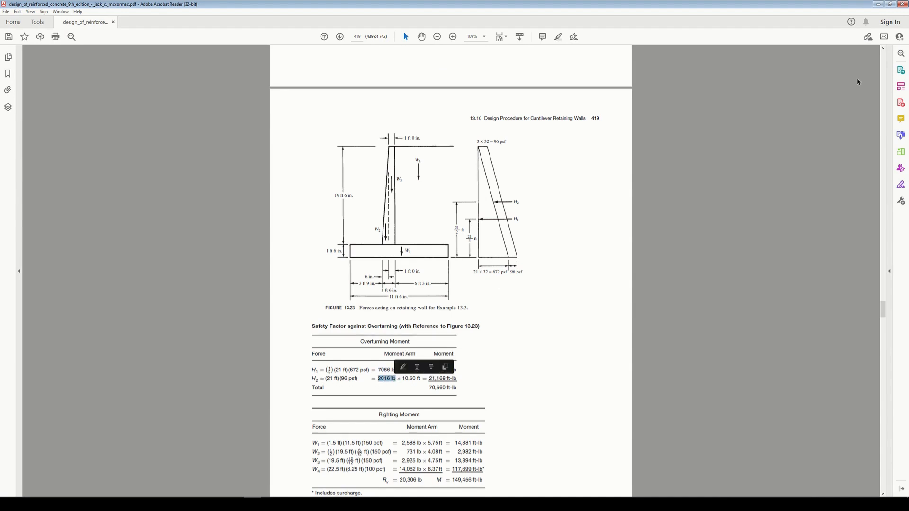
pyautogui.click(876, 4)
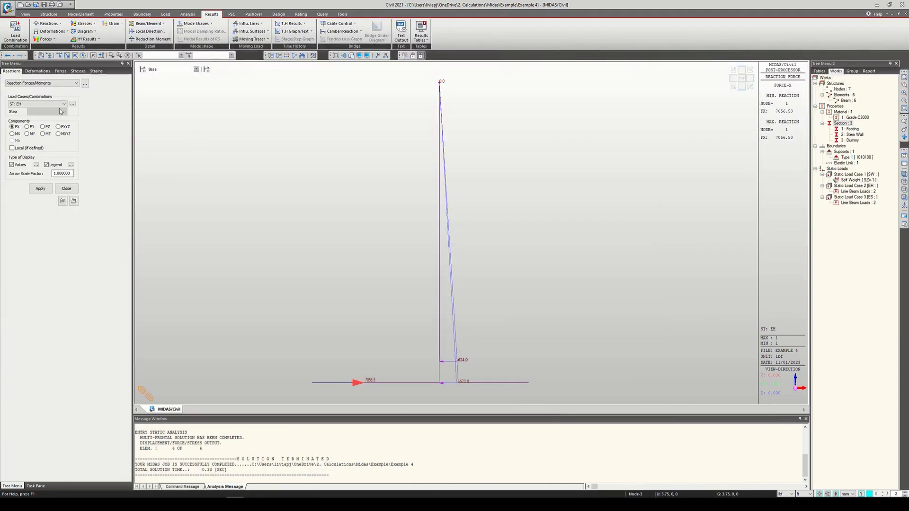
# Step: Display the FX reaction force for load case ES
pyautogui.click(64, 104)
pyautogui.click(45, 120)
pyautogui.click(40, 188)
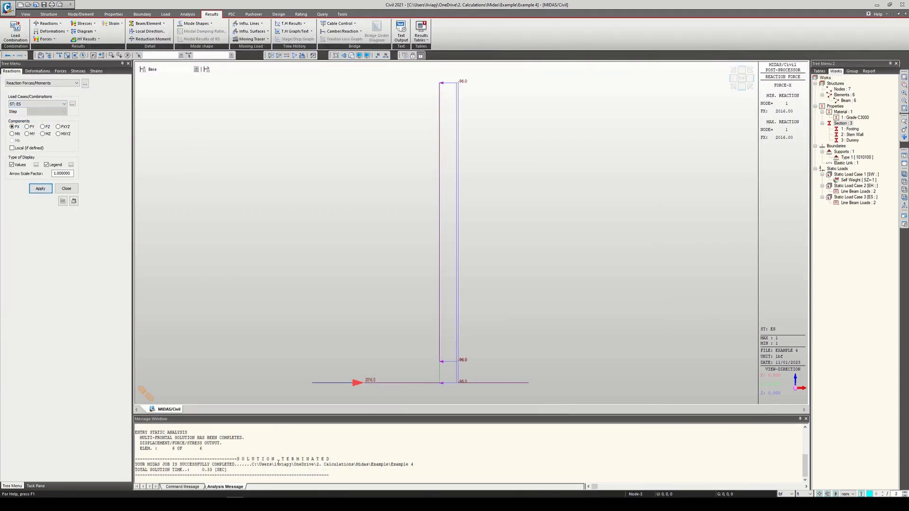
# Step: Switch to the textbook PDF in Acrobat Reader, check the H1 overturning moment, and return to Civil
pyautogui.hotkey('alt', 'Tab')
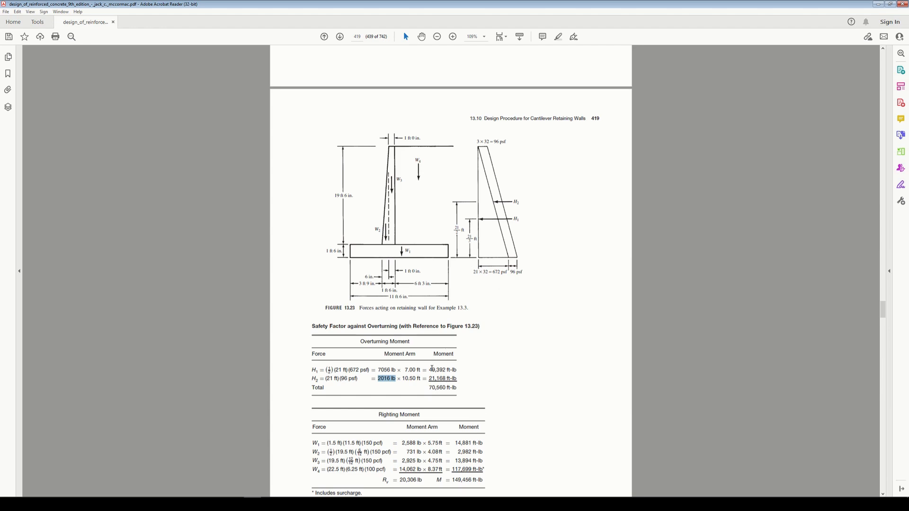
pyautogui.moveTo(429, 370); pyautogui.dragTo(453, 370)
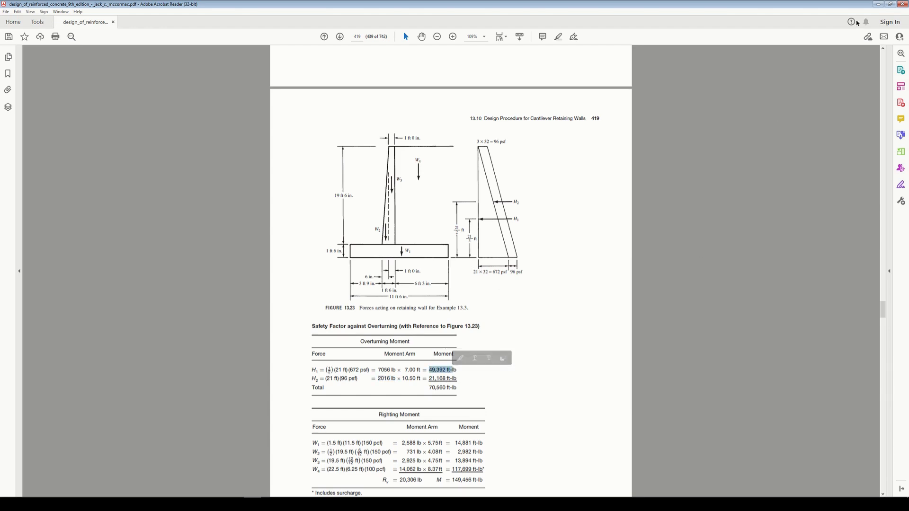
pyautogui.click(878, 4)
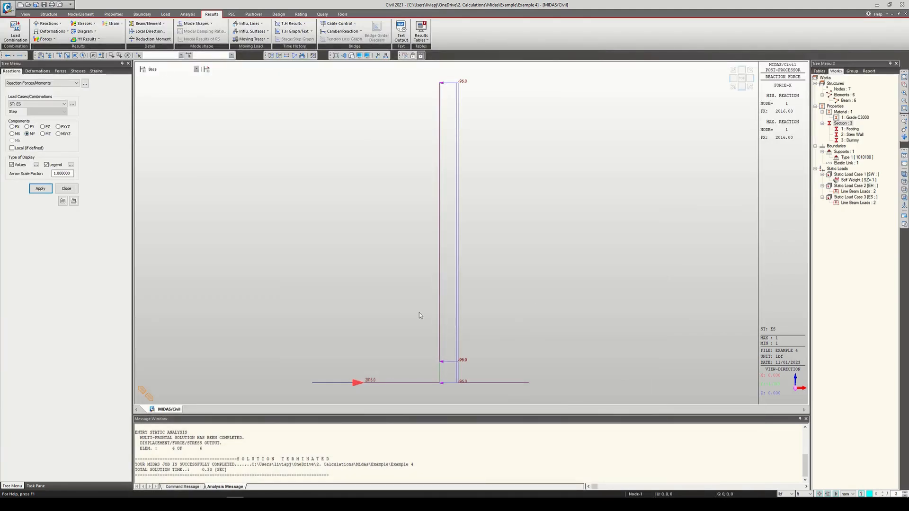
# Step: Display the MY reaction moment for load case ES and for load case EH
pyautogui.click(40, 189)
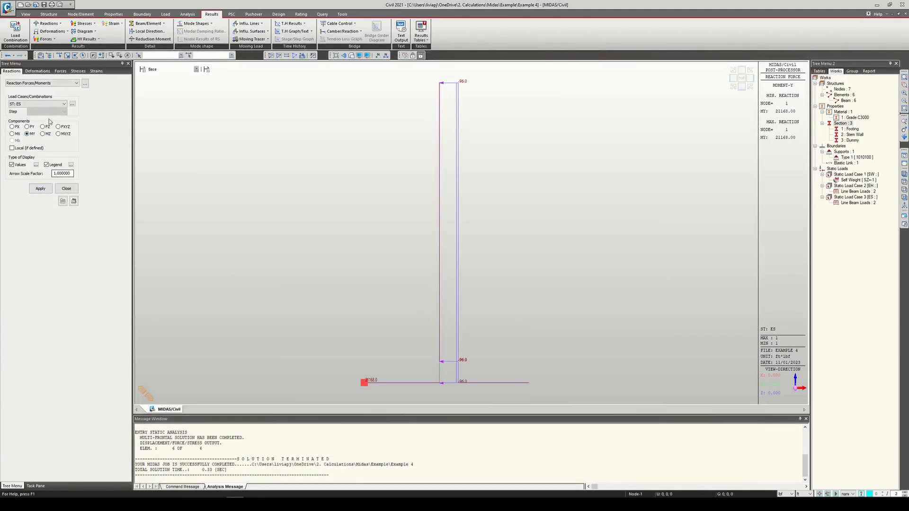
pyautogui.click(53, 104)
pyautogui.click(34, 115)
pyautogui.click(41, 189)
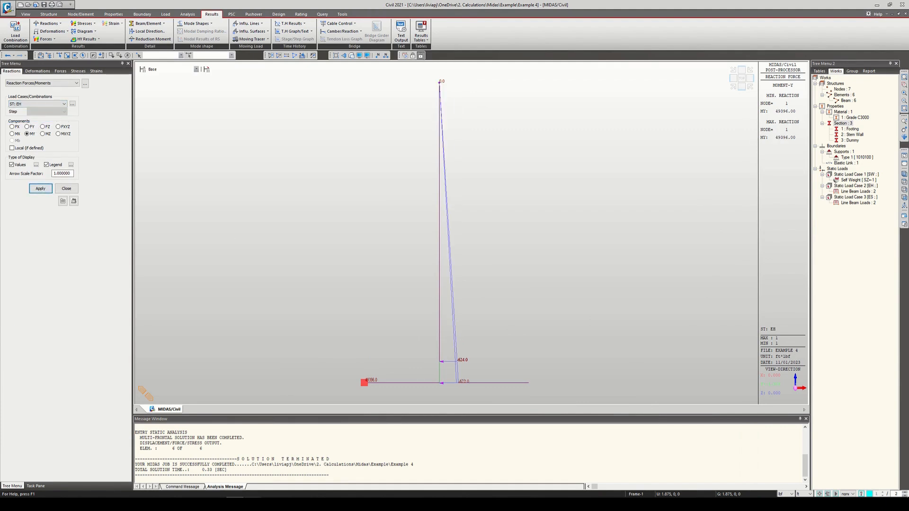
# Step: Check the H1 moment in the textbook PDF, return to Civil, and display the MY reaction moment for load case ES
pyautogui.hotkey('alt', 'Tab')
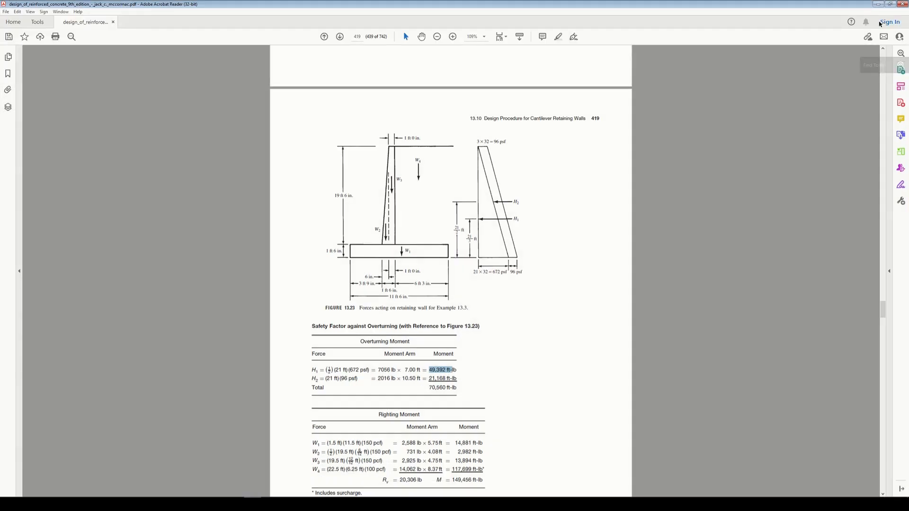
pyautogui.click(878, 3)
pyautogui.click(60, 106)
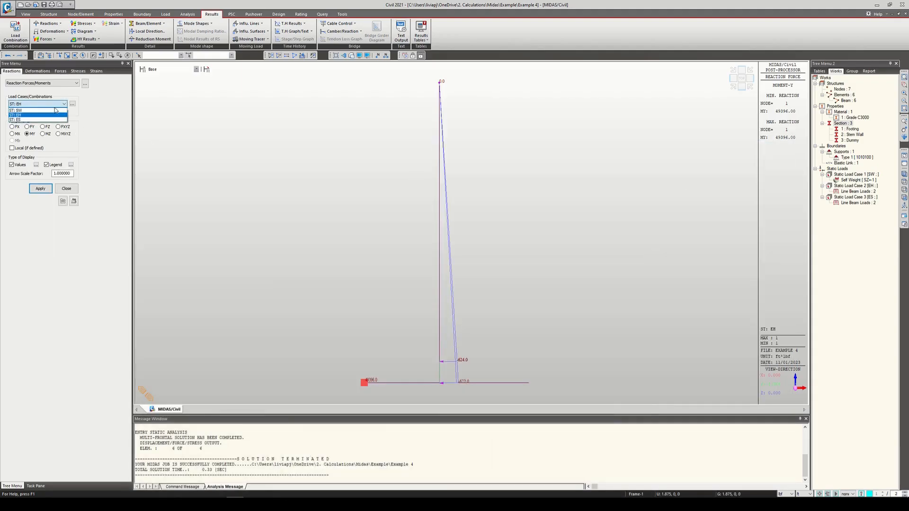
pyautogui.click(31, 121)
pyautogui.click(40, 189)
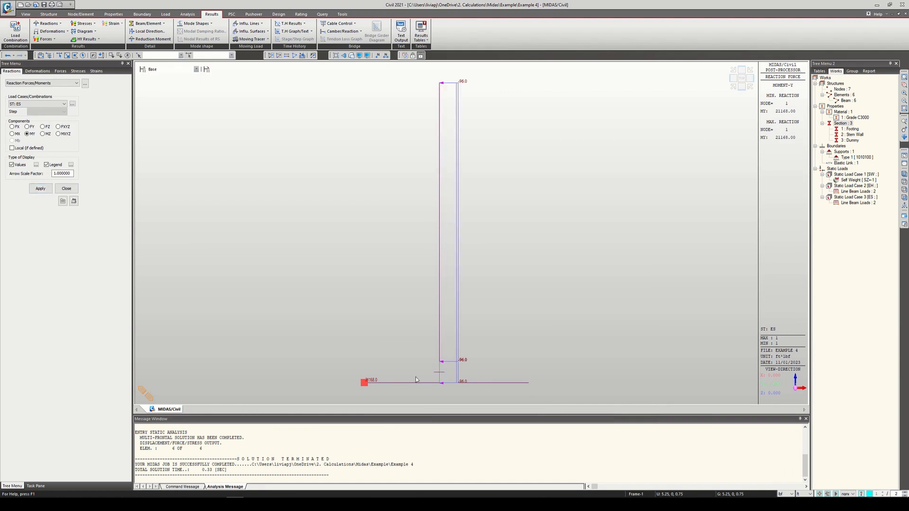
# Step: Check the H2 moment in the textbook PDF, return to Civil, and close the reaction results settings
pyautogui.click(253, 504)
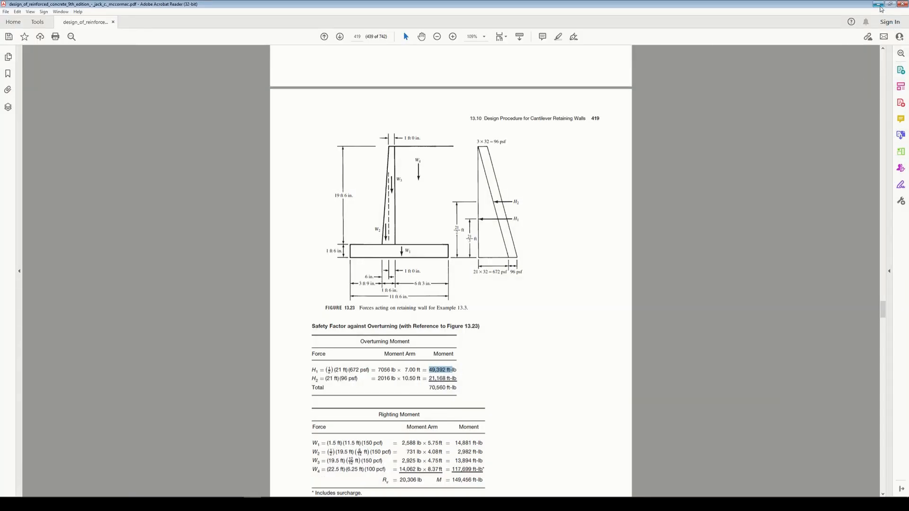
pyautogui.click(877, 4)
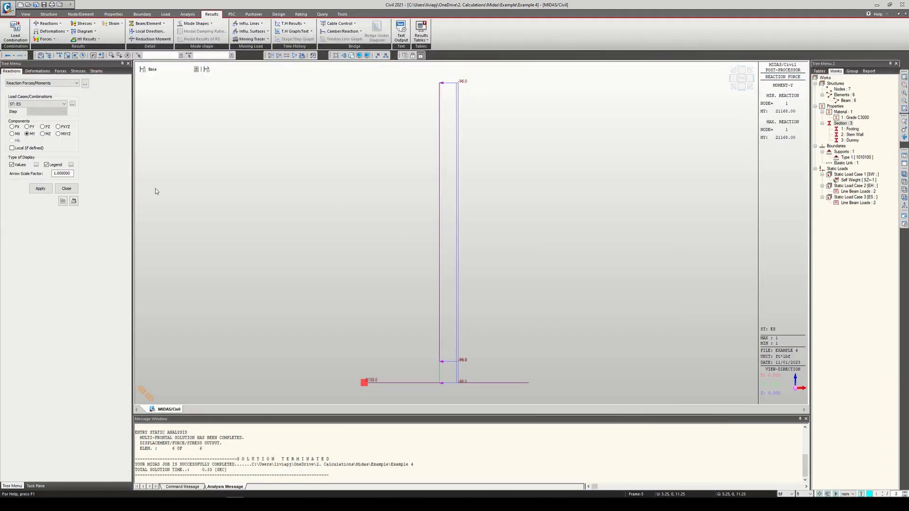
pyautogui.click(66, 189)
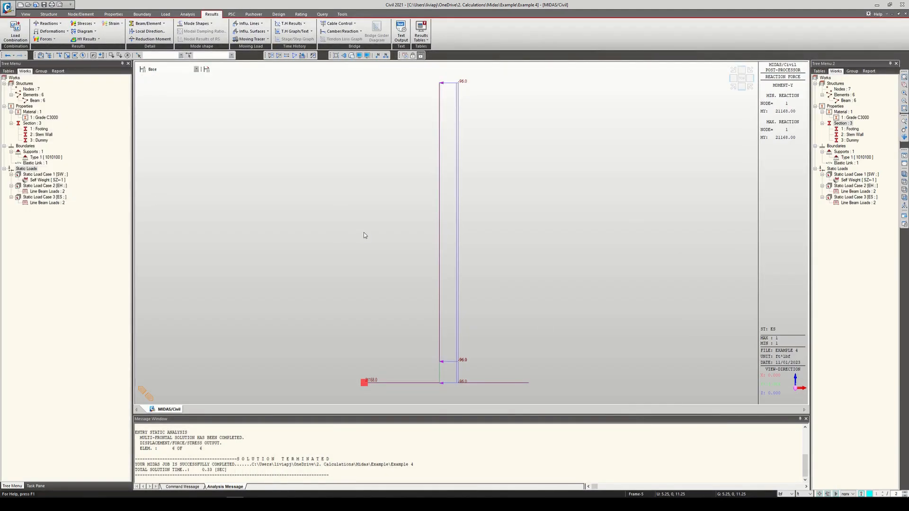
# Step: Switch to the textbook PDF, review the W1 to W4 forces in the righting moment table, and return to Civil
pyautogui.click(276, 497)
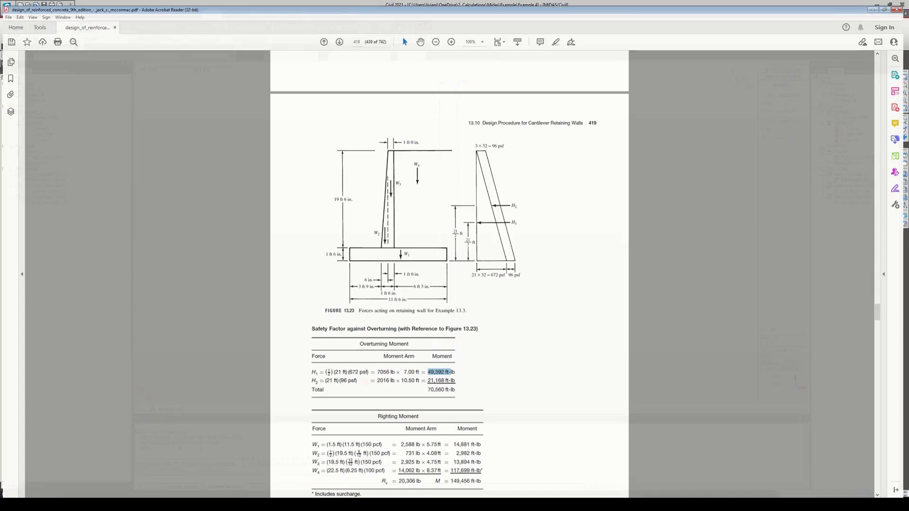
pyautogui.scroll(-1, 482, 374)
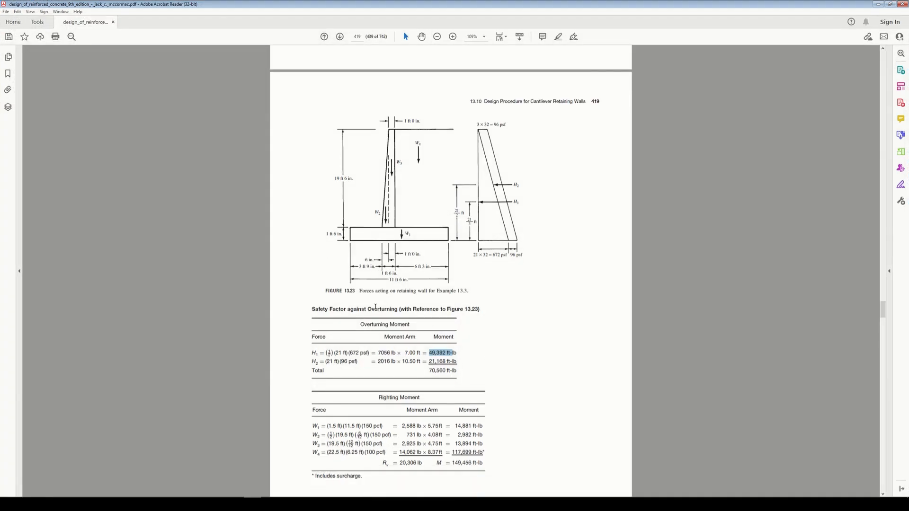
pyautogui.click(514, 356)
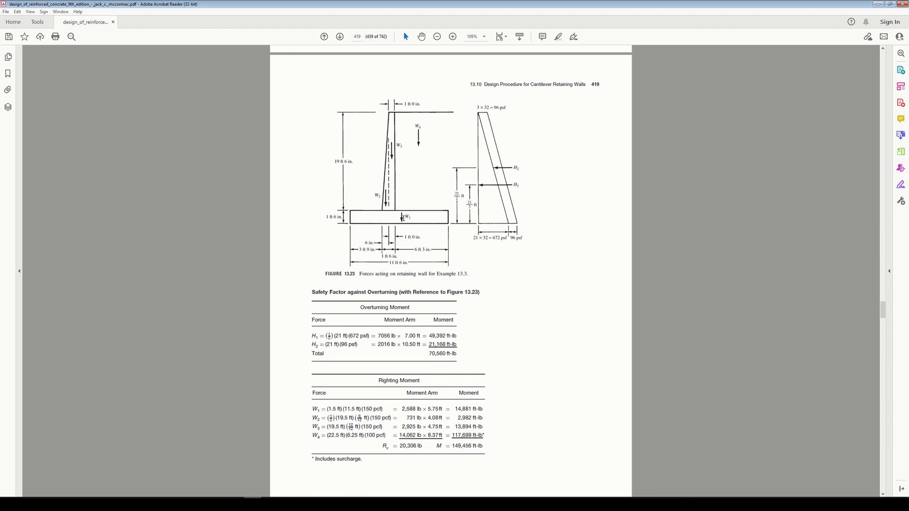
pyautogui.moveTo(307, 419); pyautogui.dragTo(326, 418)
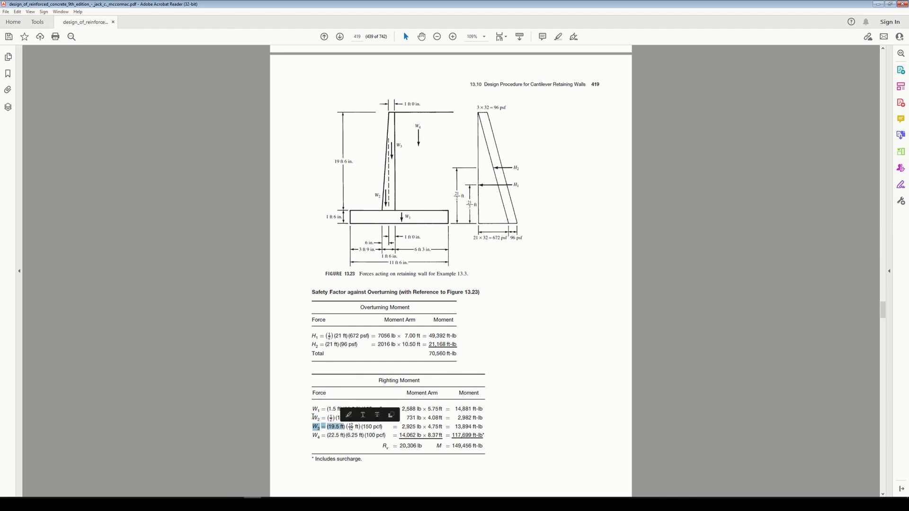
pyautogui.click(316, 410)
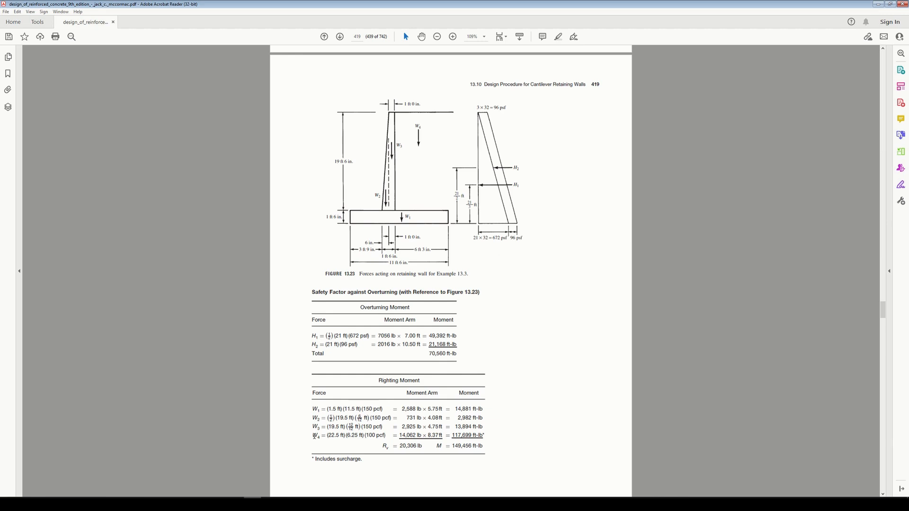
pyautogui.moveTo(311, 435); pyautogui.dragTo(325, 436)
pyautogui.click(236, 504)
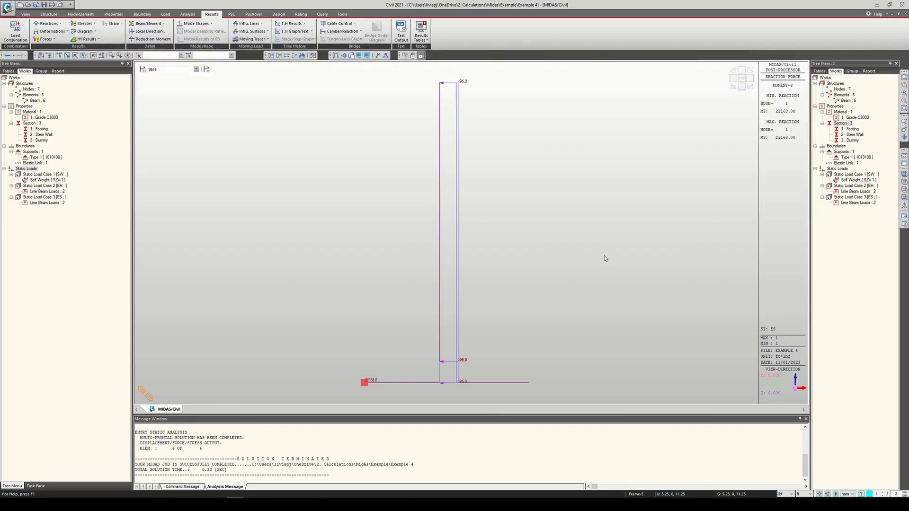
# Step: Return the model to preprocessing mode and hide the line beam loads of load case ES
pyautogui.click(412, 56)
pyautogui.rightClick(859, 203)
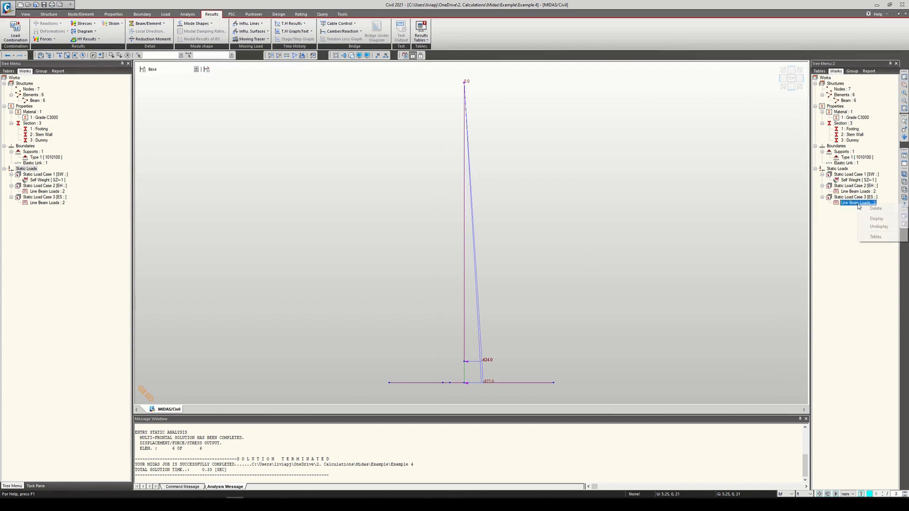
pyautogui.click(872, 226)
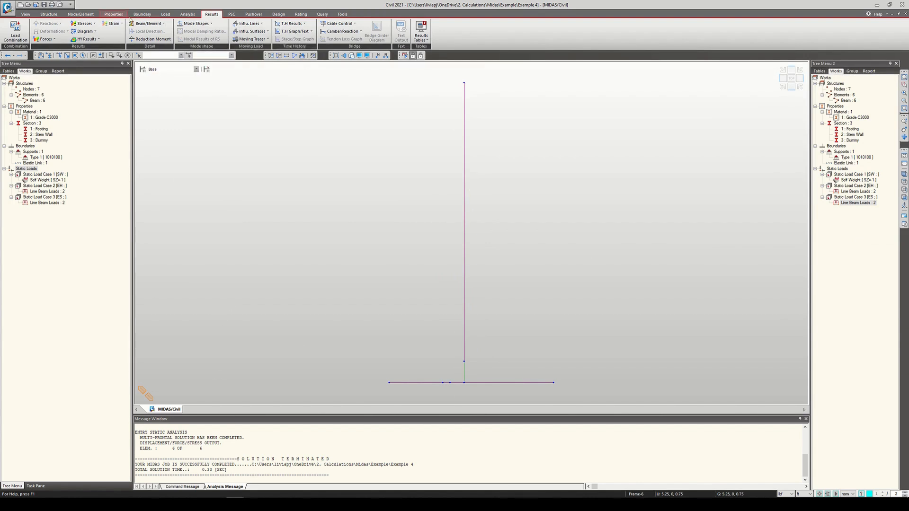
# Step: Check Figure 13.23 in the textbook, then configure an Element Beam Load in Civil as Uniform Pressure in the Local z direction
pyautogui.hotkey('alt', 'Tab')
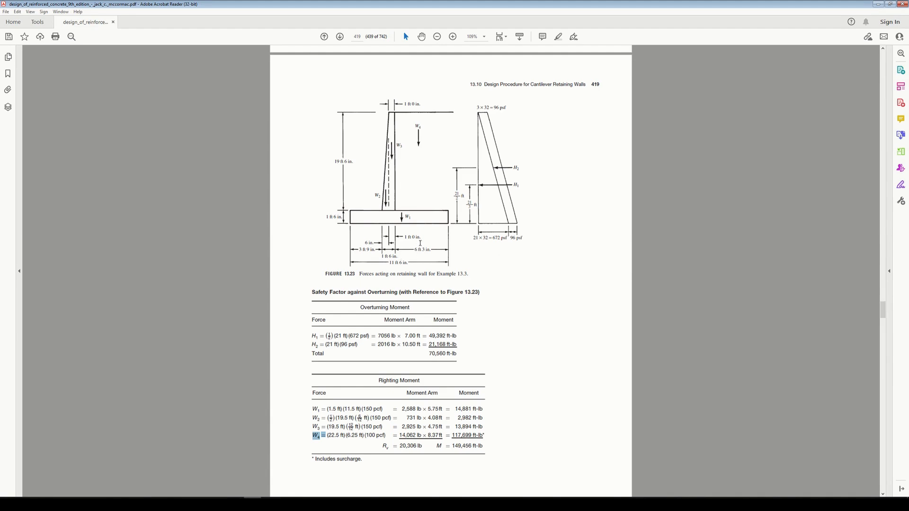
pyautogui.click(878, 4)
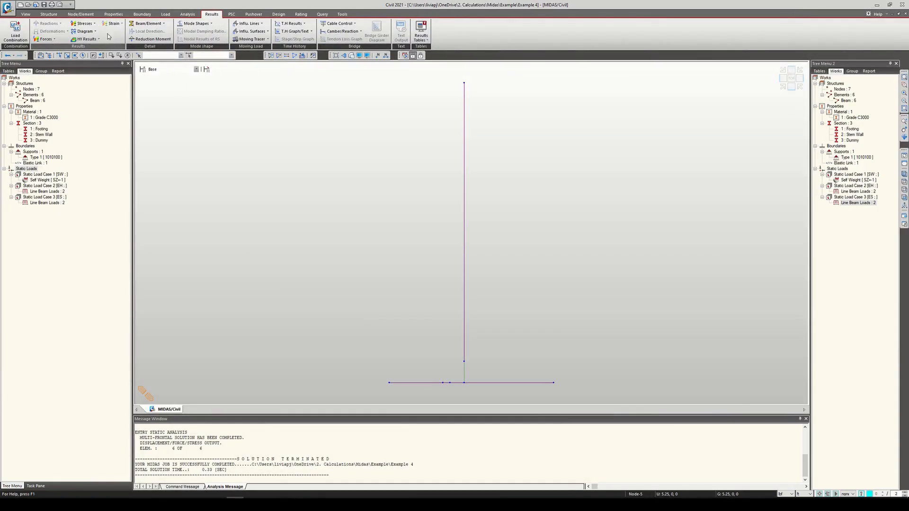
pyautogui.click(166, 14)
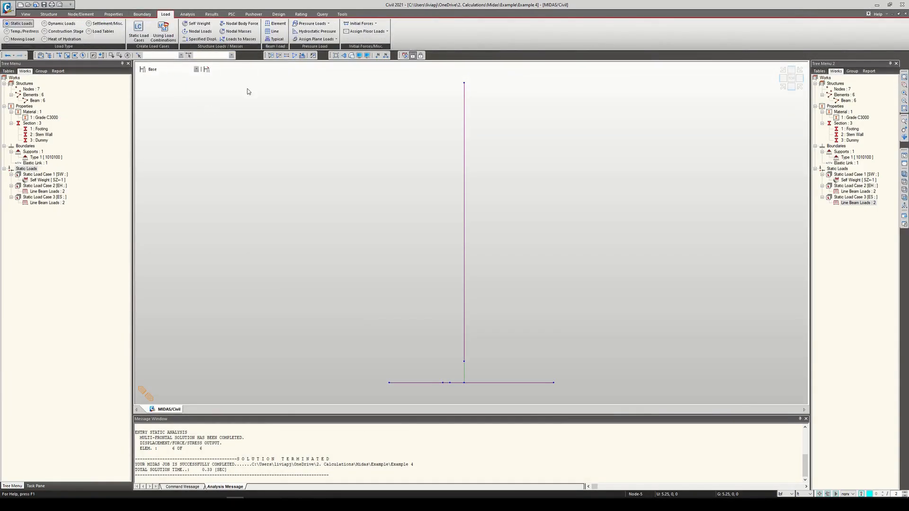
pyautogui.click(277, 23)
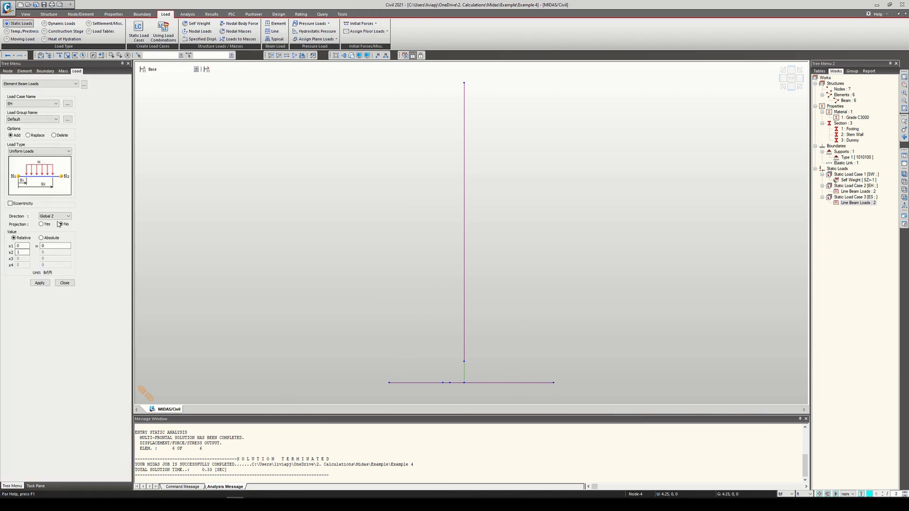
pyautogui.click(59, 217)
pyautogui.click(60, 218)
pyautogui.click(48, 151)
pyautogui.click(48, 186)
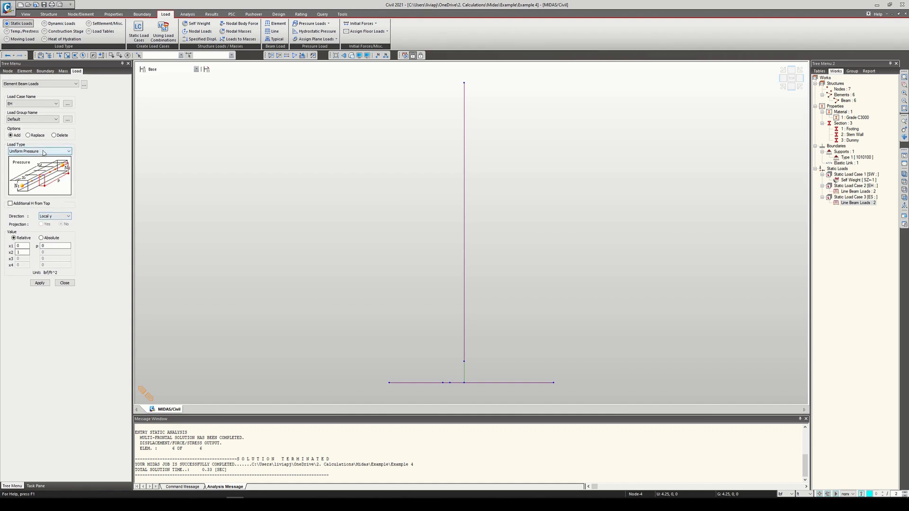
pyautogui.click(59, 216)
pyautogui.click(53, 228)
# Step: Show the elements' local axes to check the local z direction, then hide them again
pyautogui.click(359, 56)
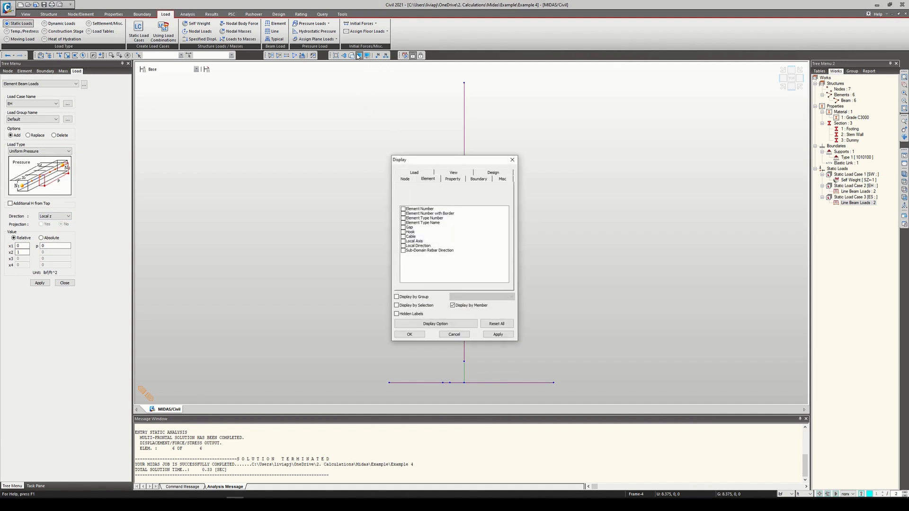
pyautogui.click(403, 242)
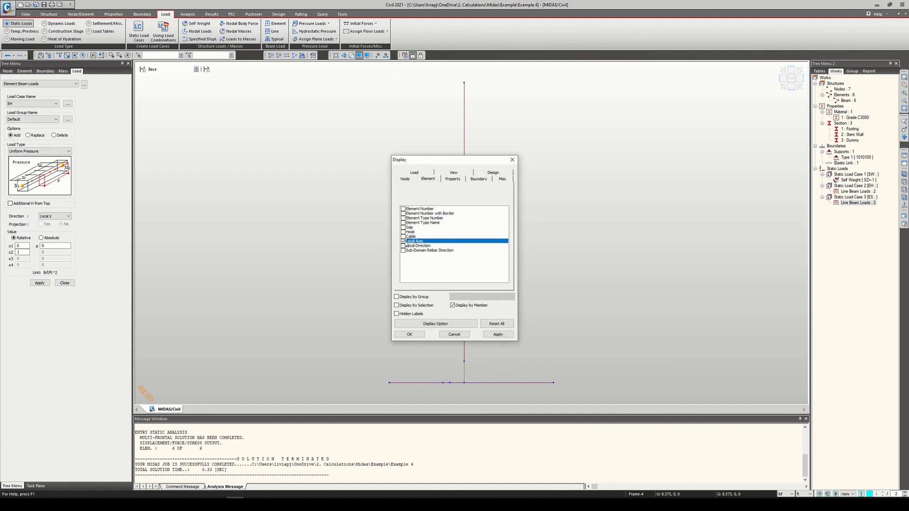
pyautogui.click(410, 335)
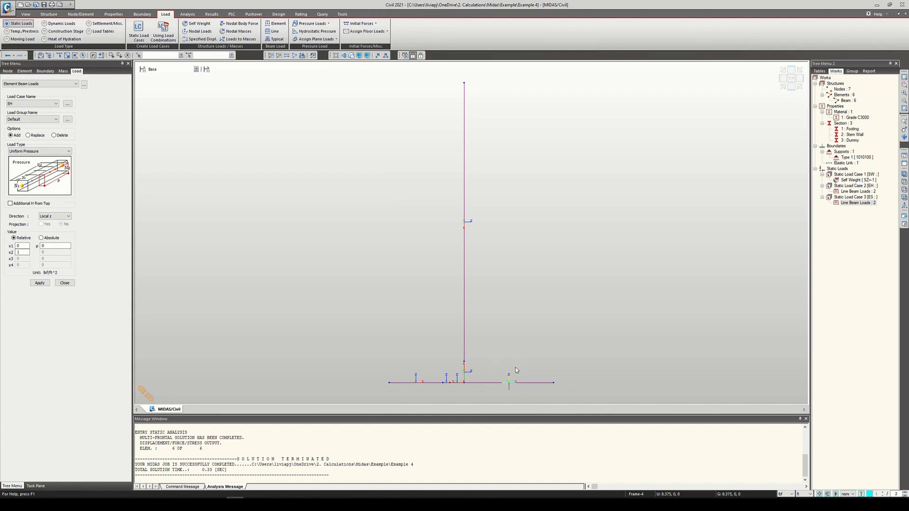
pyautogui.click(367, 56)
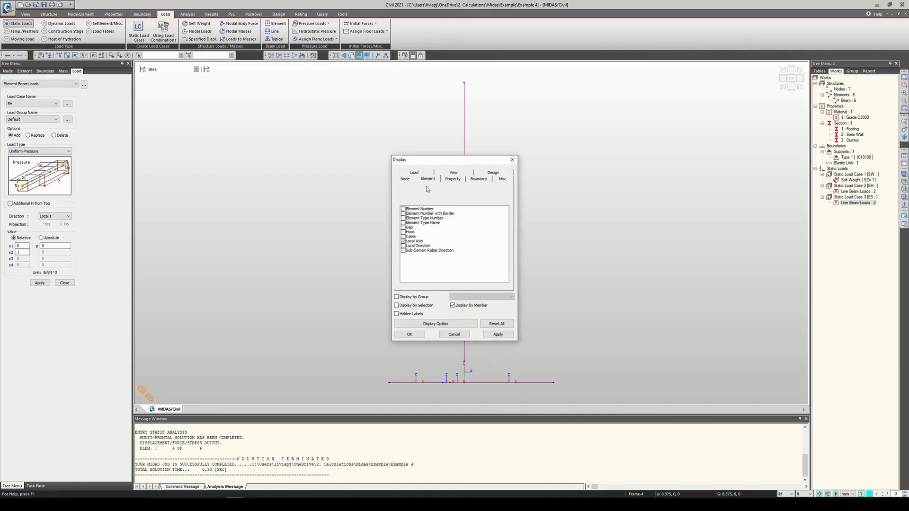
pyautogui.click(411, 243)
pyautogui.click(404, 242)
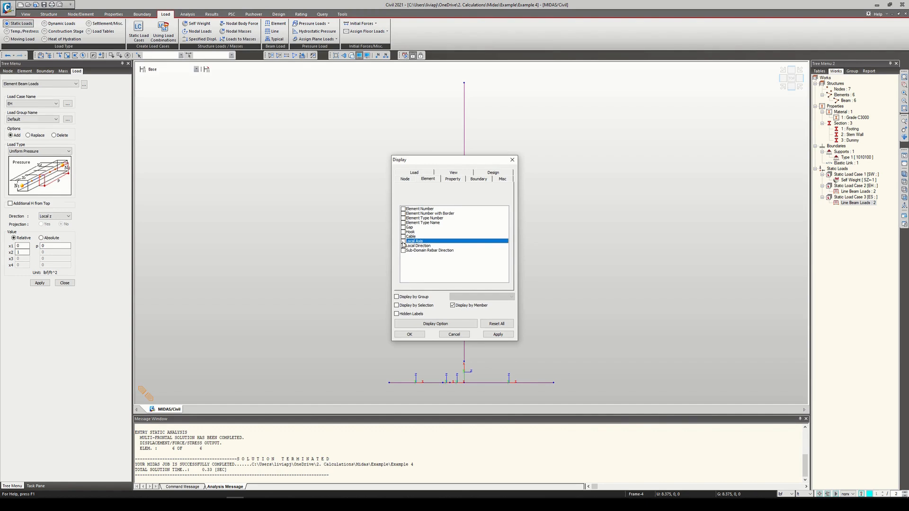
pyautogui.click(410, 334)
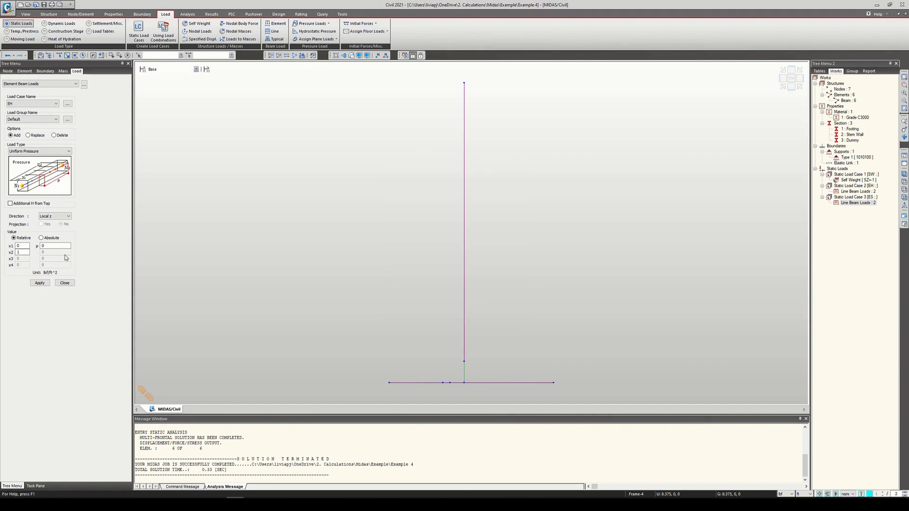
# Step: Switch to the textbook PDF and examine Figures 13.22 and 13.23 and the W4 terms in the righting moment table
pyautogui.click(53, 246)
pyautogui.click(252, 504)
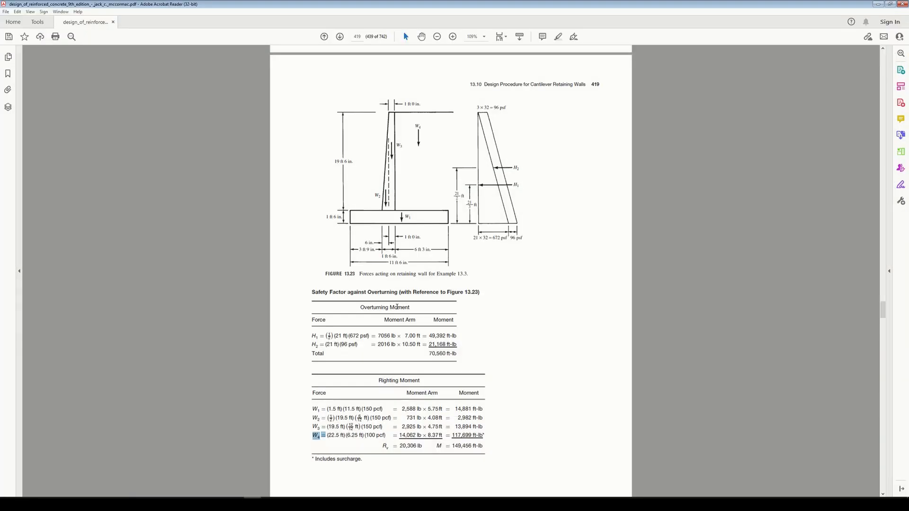
pyautogui.scroll(1, 430, 354)
pyautogui.scroll(-1, 404, 394)
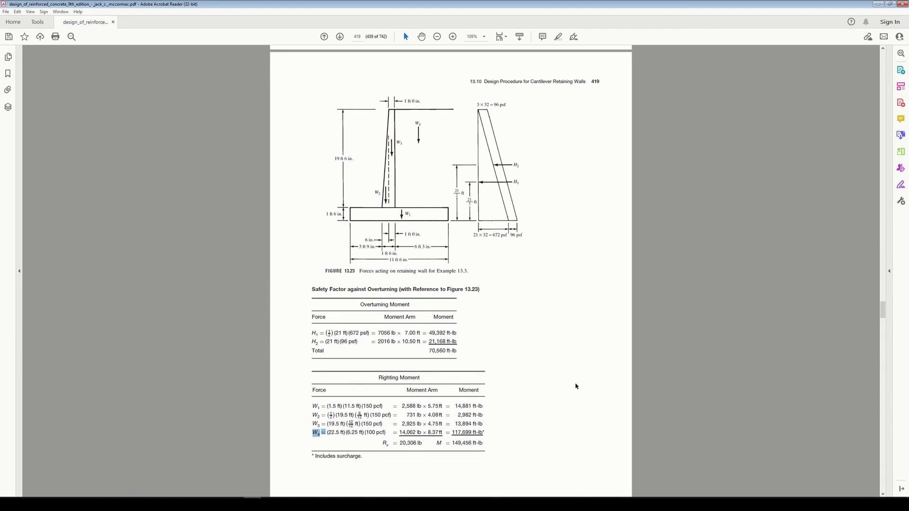
pyautogui.scroll(3, 514, 378)
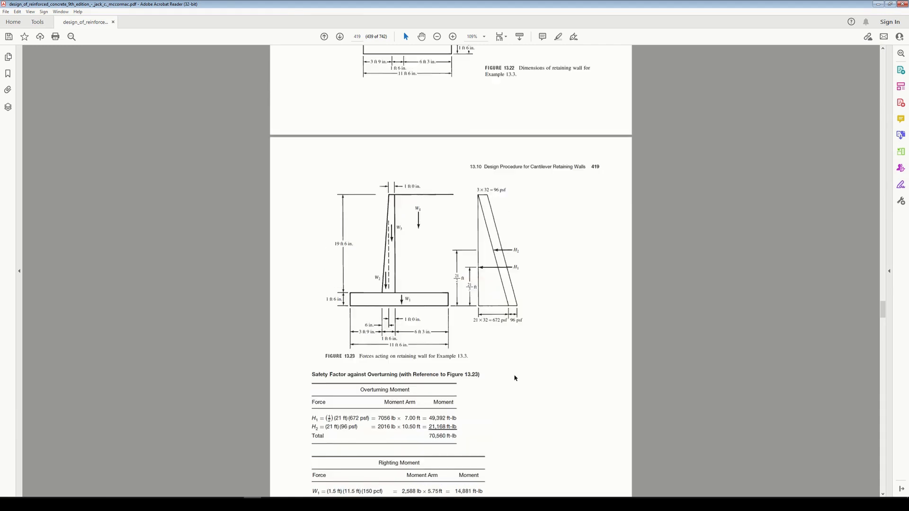
pyautogui.scroll(-5, 523, 372)
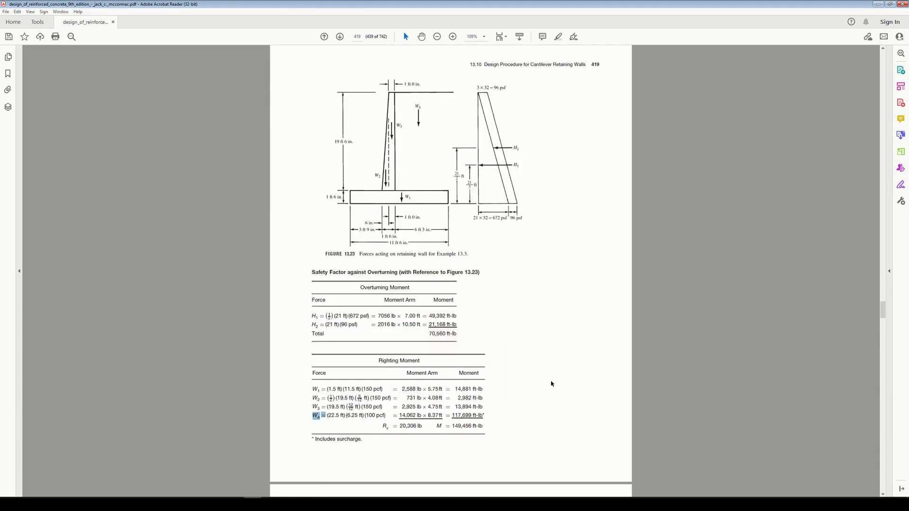
pyautogui.scroll(6, 551, 383)
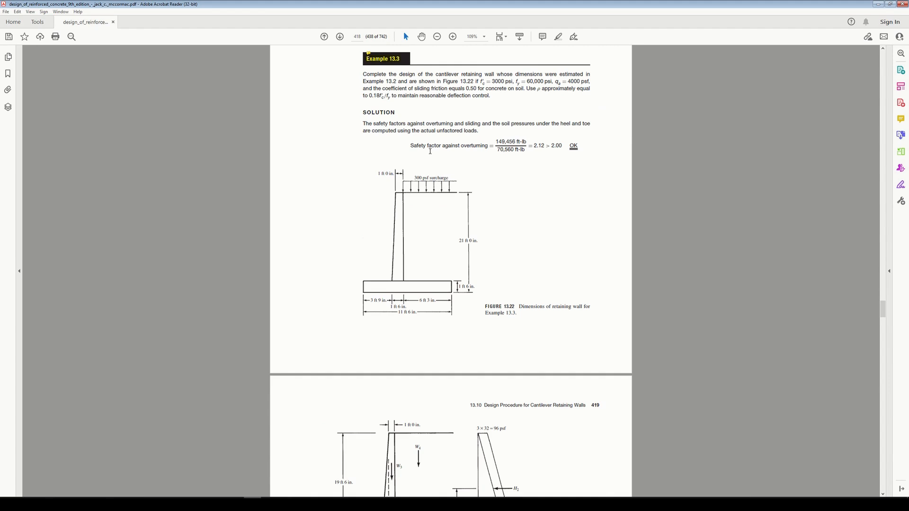
pyautogui.scroll(-2, 475, 234)
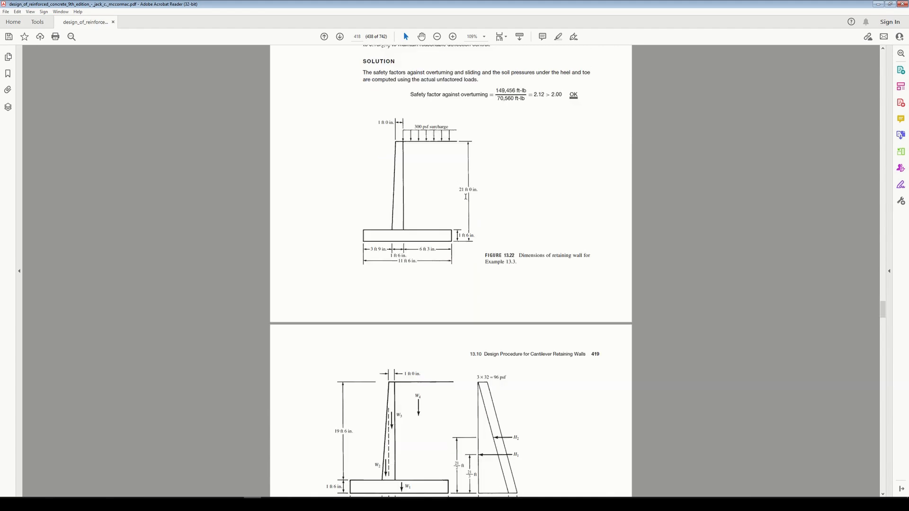
pyautogui.scroll(-6, 448, 153)
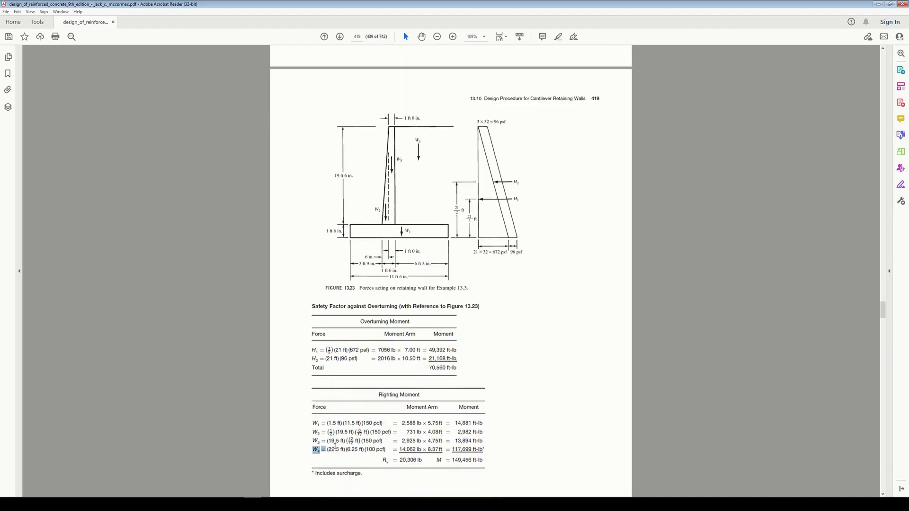
pyautogui.scroll(4, 505, 405)
pyautogui.scroll(-4, 371, 413)
pyautogui.doubleClick(331, 449)
pyautogui.click(423, 452)
# Step: Multiply 22.5 by 100 in Calculator, then return to Civil and set the uniform pressure to -2250 lbf/ft^2
pyautogui.hotkey('alt', 'Tab')
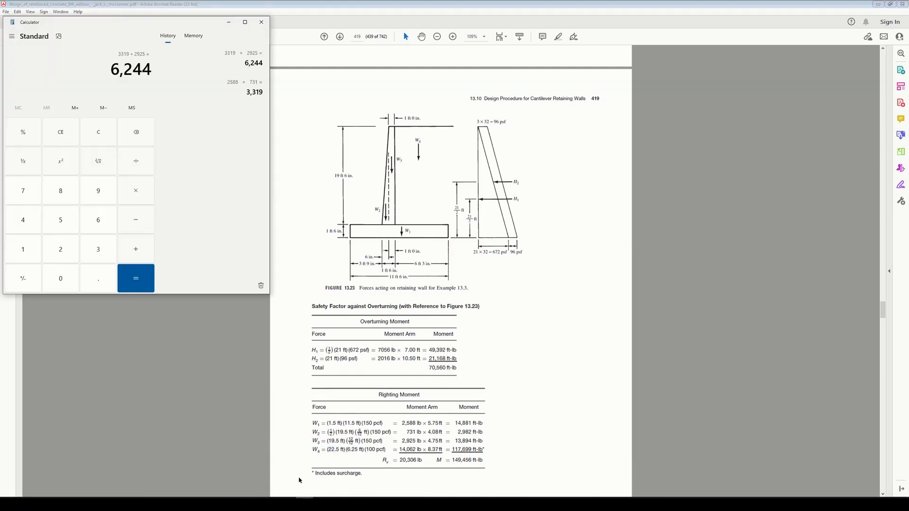
pyautogui.write('22.5 × ')
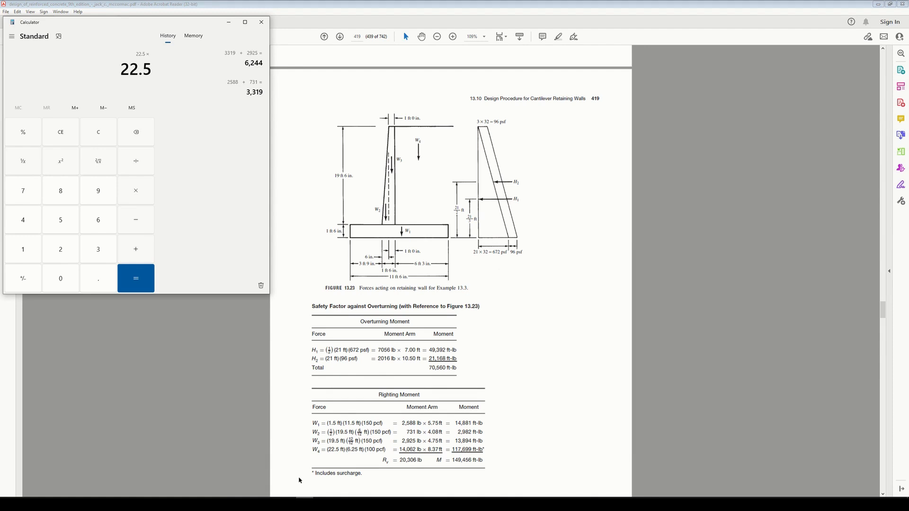
pyautogui.write('100')
pyautogui.press('Return')
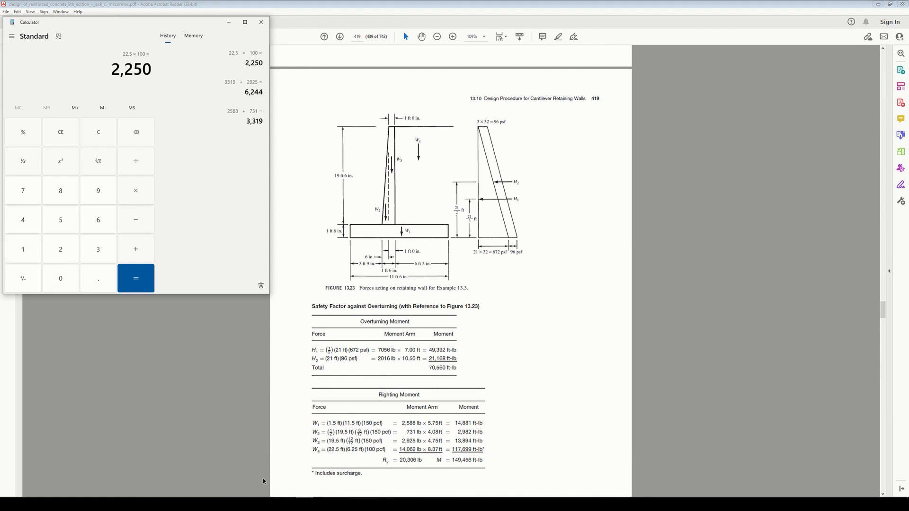
pyautogui.hotkey('alt', 'Tab')
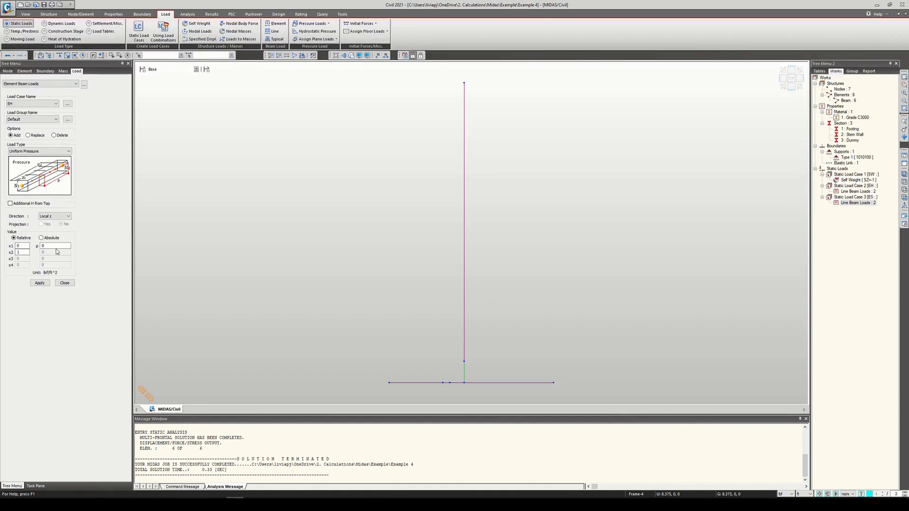
pyautogui.moveTo(57, 246); pyautogui.dragTo(28, 246)
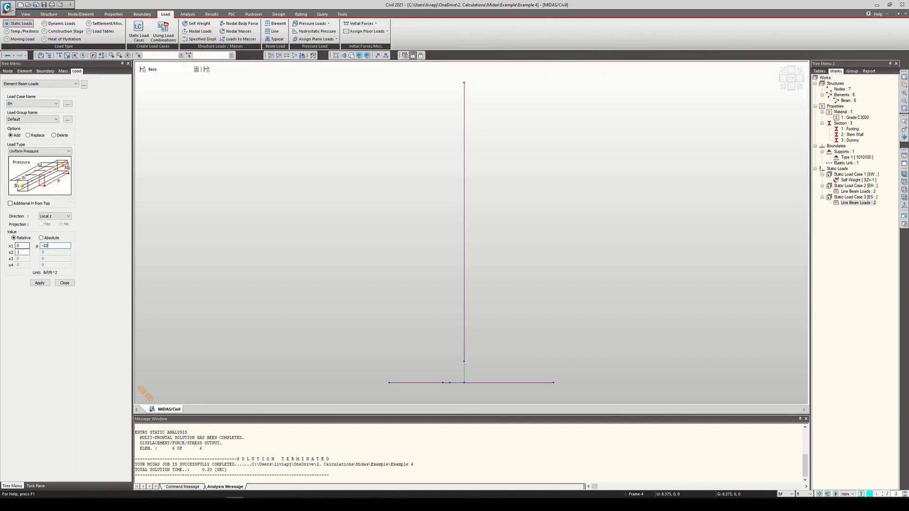
# Step: Add a static load case named EV with the type Vertical Earth Pressure (EV)
pyautogui.click(68, 104)
pyautogui.click(97, 39)
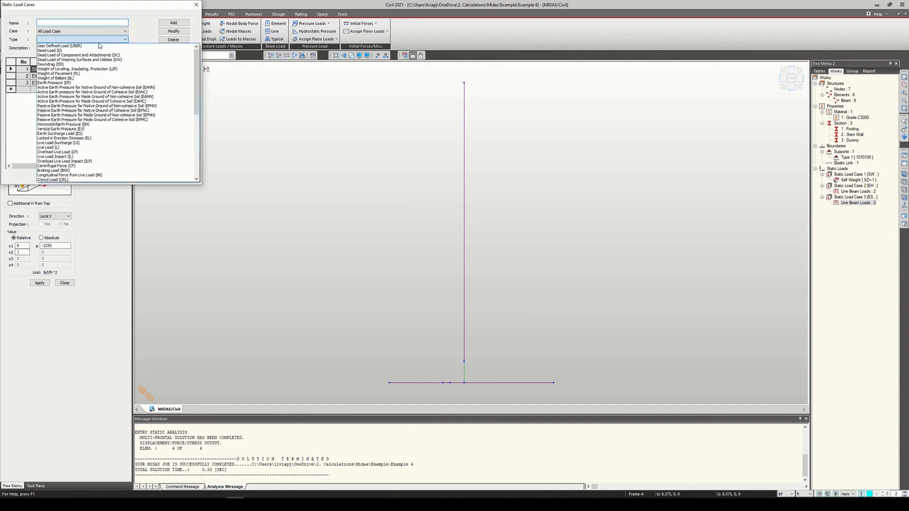
pyautogui.click(92, 129)
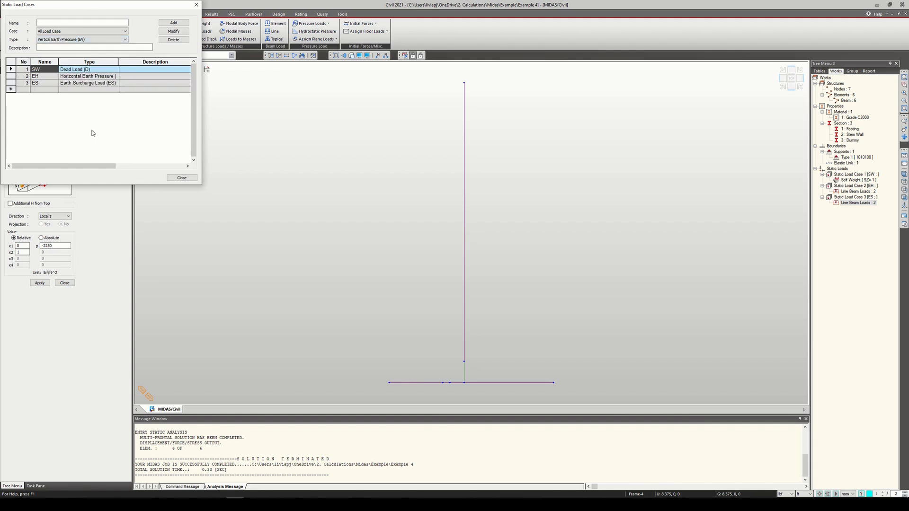
pyautogui.click(76, 24)
pyautogui.click(174, 22)
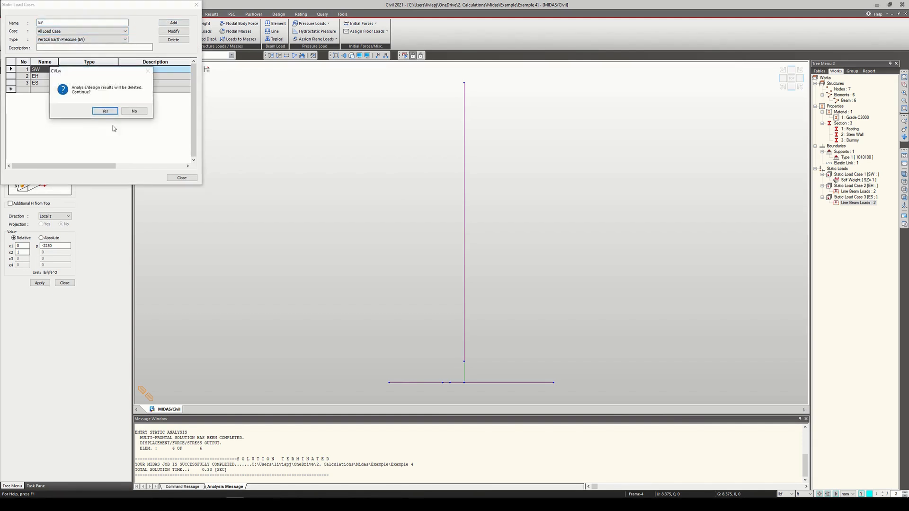
pyautogui.click(103, 112)
pyautogui.click(182, 178)
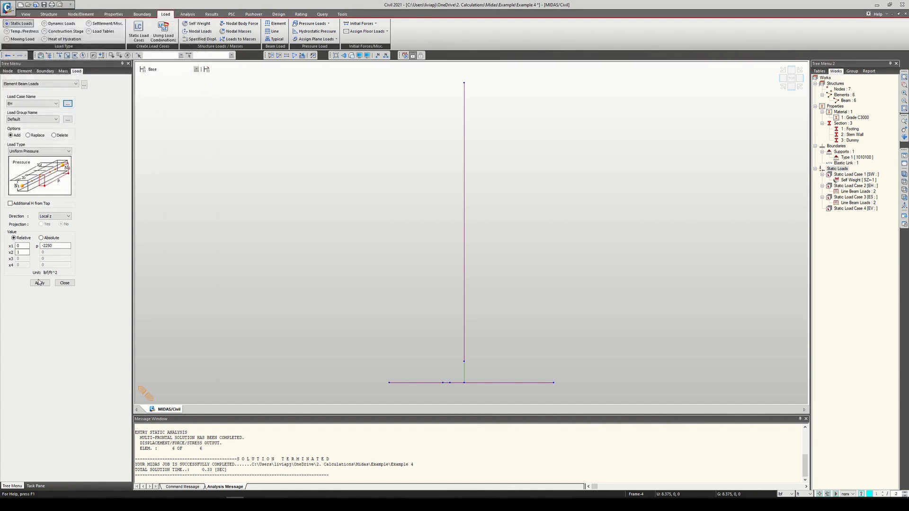
# Step: Apply the -2250 lbf/ft^2 pressure to the heel element of the footing under load case EH, then undo it
pyautogui.click(524, 382)
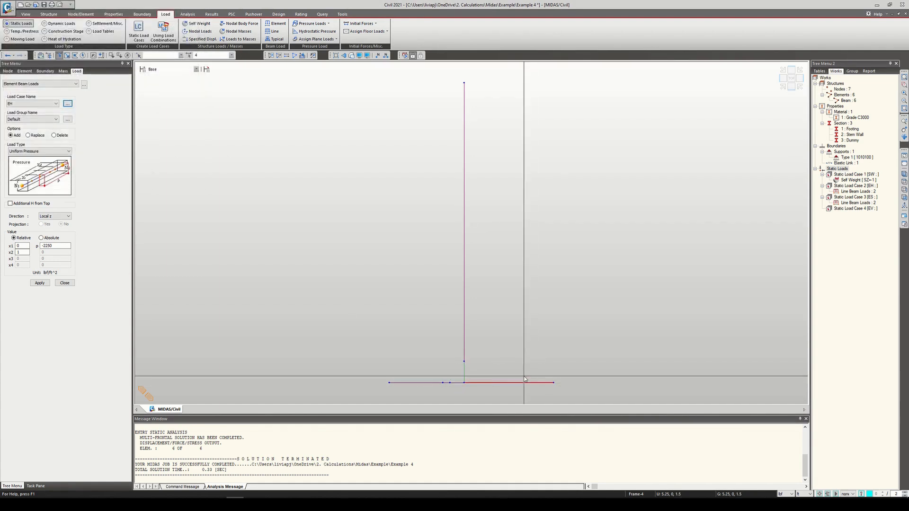
pyautogui.click(40, 282)
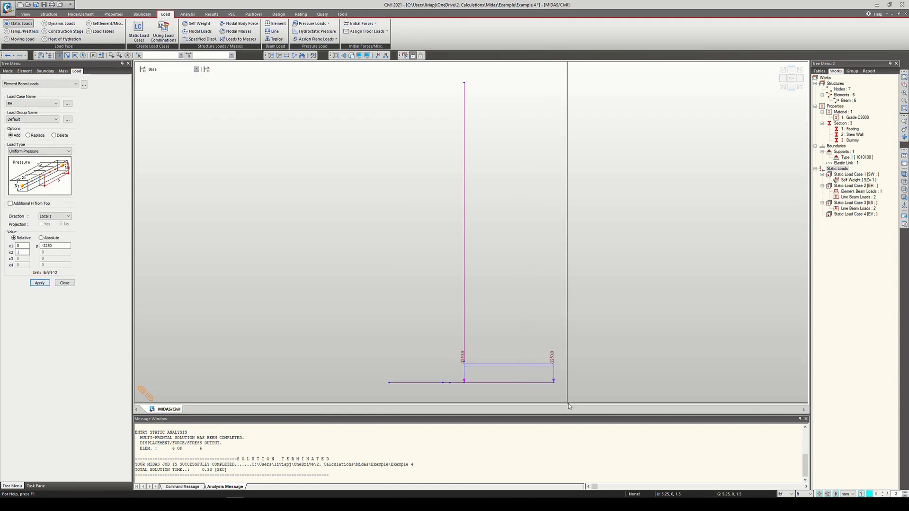
pyautogui.click(66, 283)
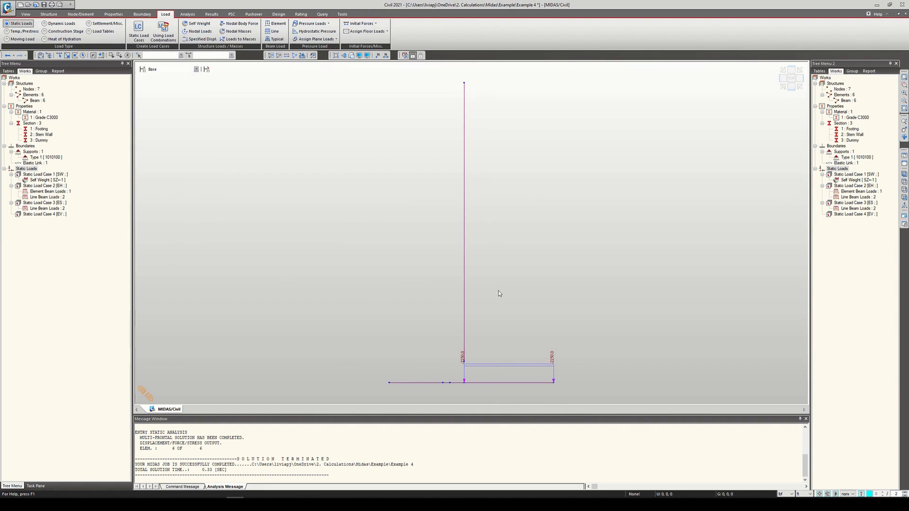
pyautogui.hotkey('ctrl', 'z')
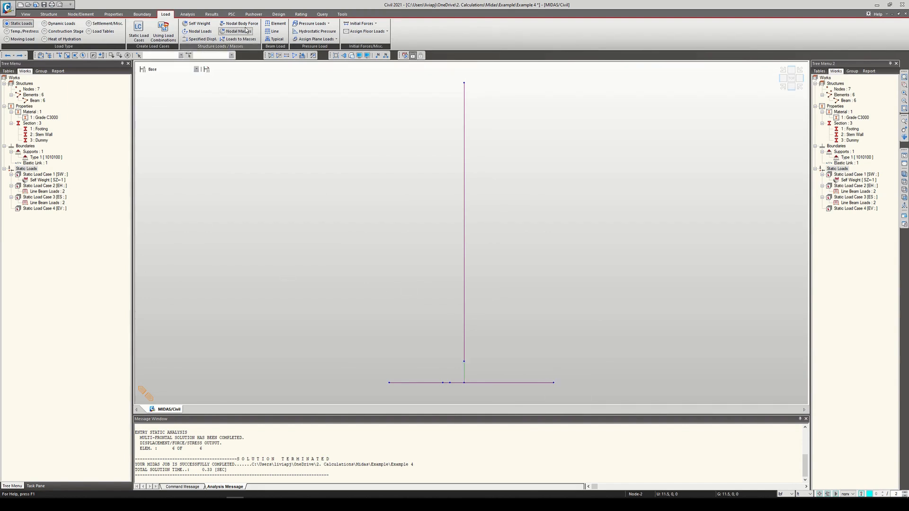
# Step: Configure an Element Beam Load for load case EV as Uniform Pressure in the Local z direction, without Additional H from Top
pyautogui.click(275, 24)
pyautogui.click(35, 103)
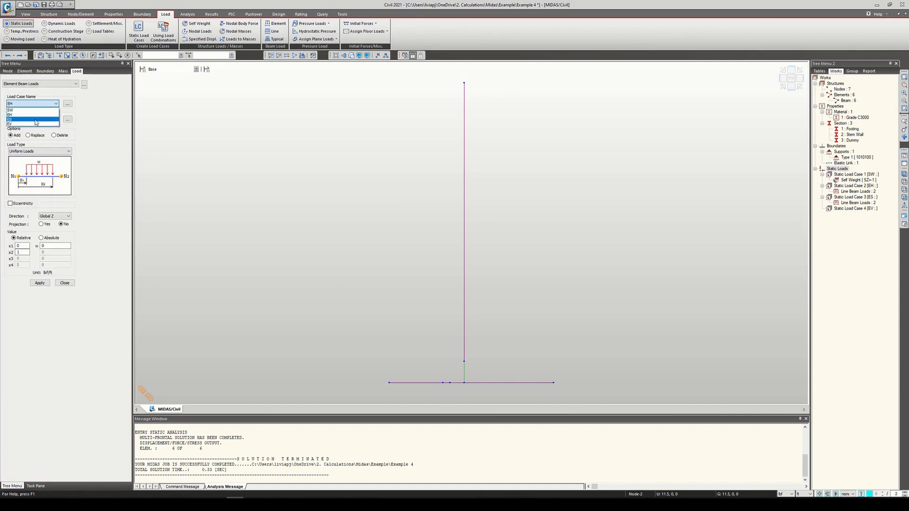
pyautogui.click(36, 124)
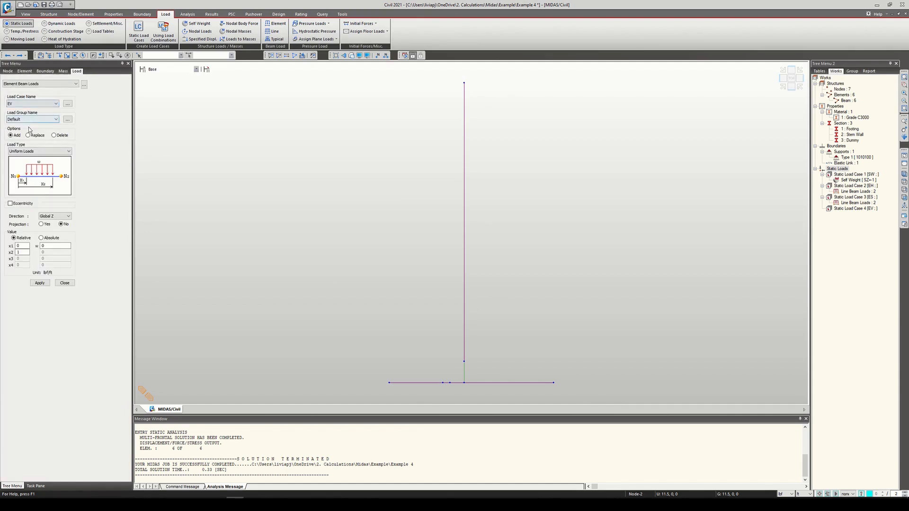
pyautogui.click(55, 151)
pyautogui.click(42, 187)
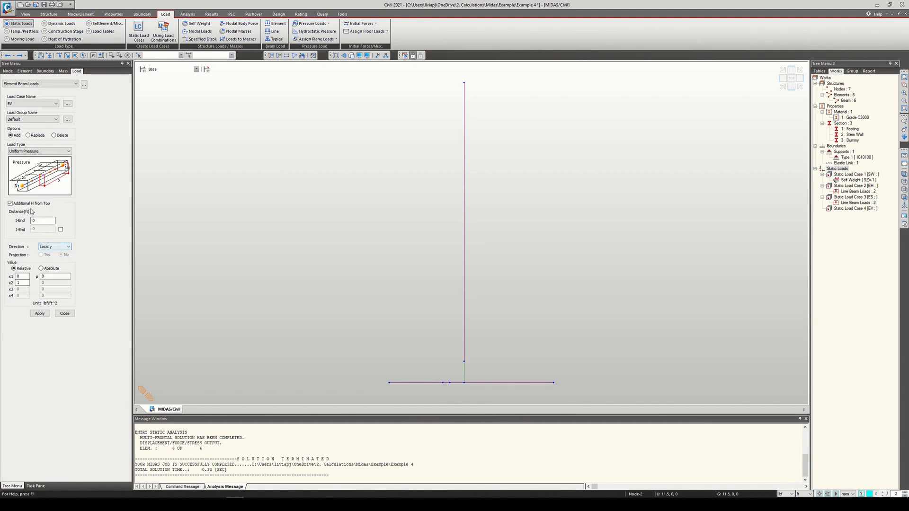
pyautogui.click(32, 204)
pyautogui.click(69, 216)
pyautogui.click(56, 230)
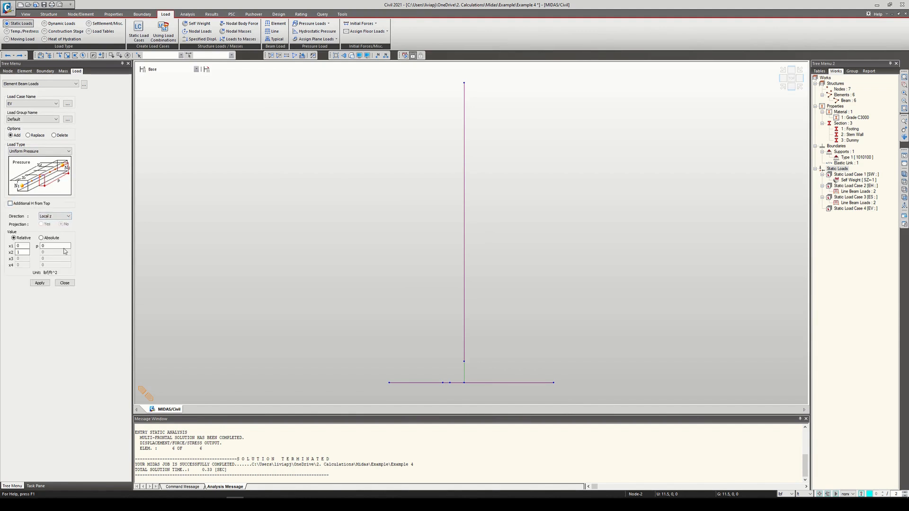
# Step: Apply a uniform pressure of -2250 lbf/ft^2 to the heel element of the footing and close the load settings
pyautogui.doubleClick(54, 246)
pyautogui.click(527, 384)
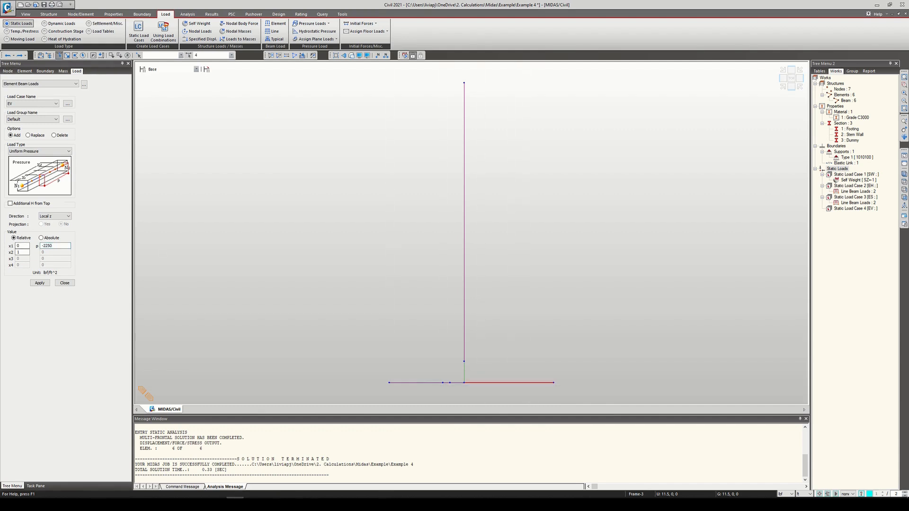
pyautogui.click(304, 504)
pyautogui.click(304, 503)
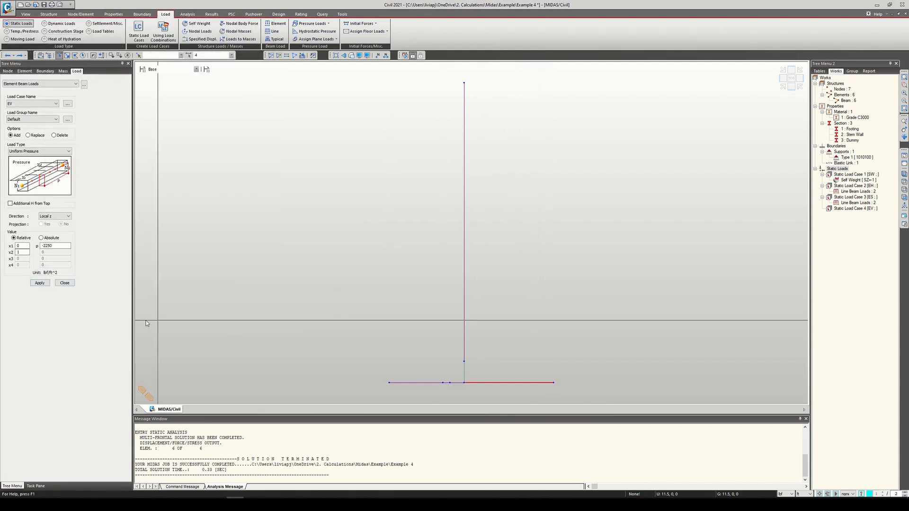
pyautogui.click(40, 283)
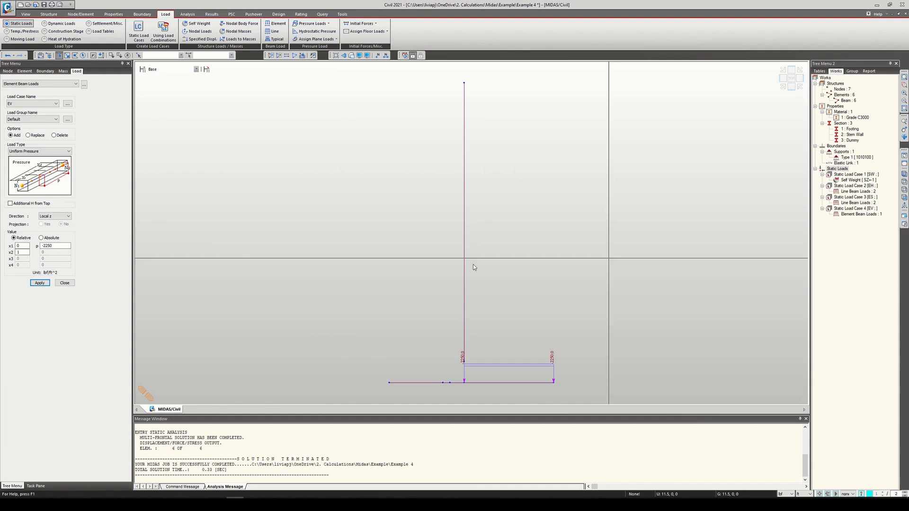
pyautogui.click(64, 283)
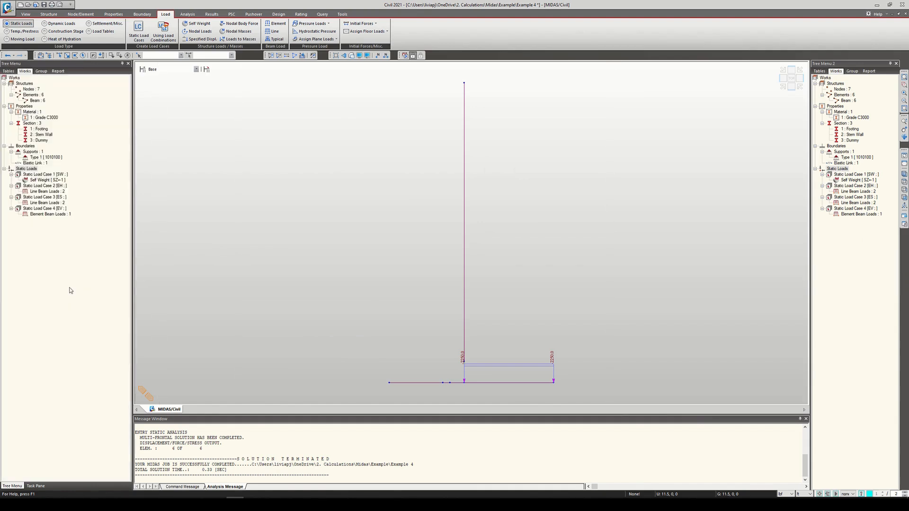
# Step: Switch the model to postprocessing mode and display the FZ reaction of load case EV with values and legend
pyautogui.click(404, 55)
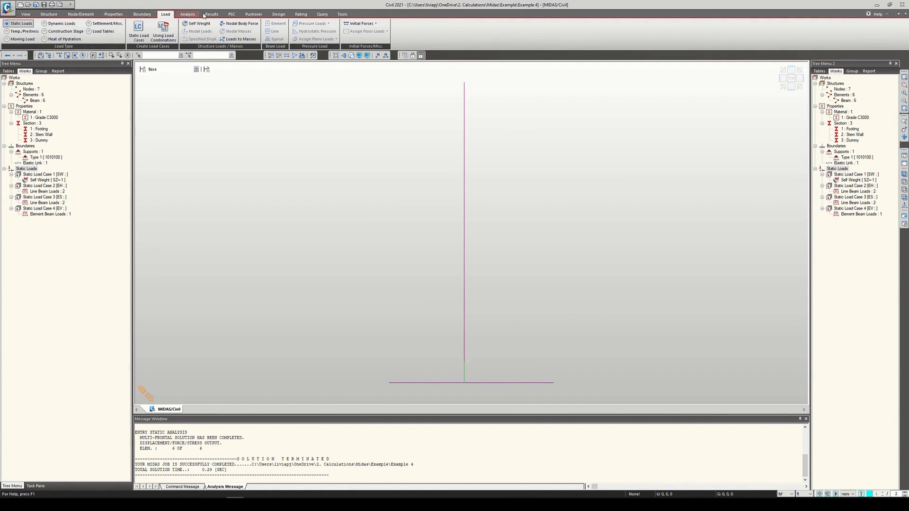
pyautogui.click(212, 14)
pyautogui.click(43, 26)
pyautogui.click(50, 104)
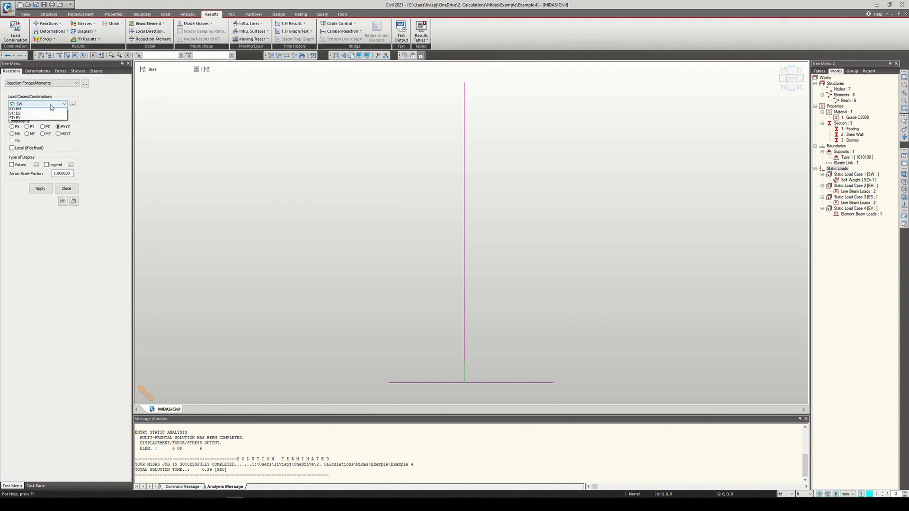
pyautogui.click(43, 124)
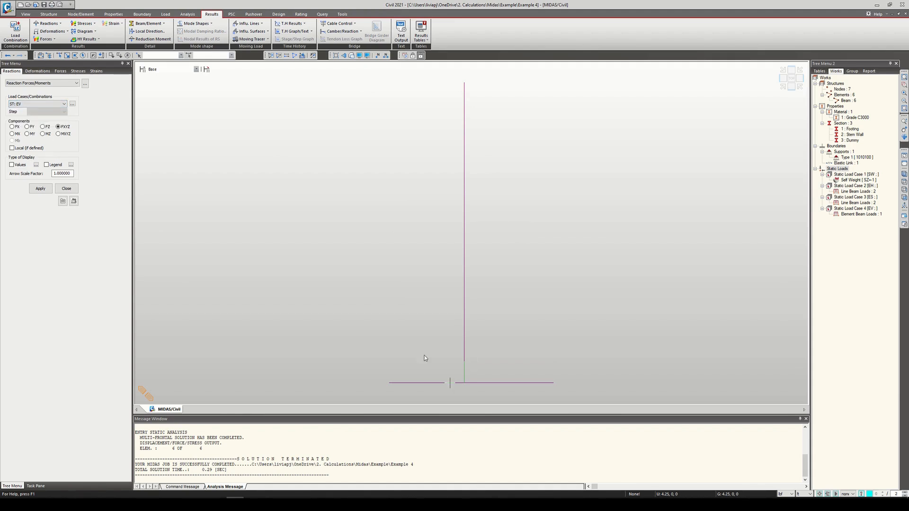
pyautogui.click(43, 127)
pyautogui.click(19, 165)
pyautogui.click(46, 165)
pyautogui.click(41, 188)
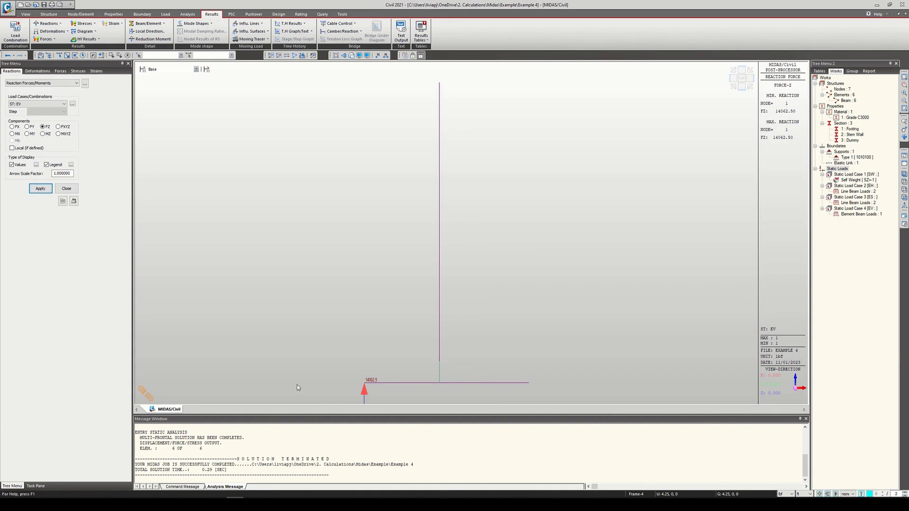
# Step: Switch to the textbook PDF and compare the reaction with the W4 force and moment arm in the righting moment table
pyautogui.hotkey('alt', 'Tab')
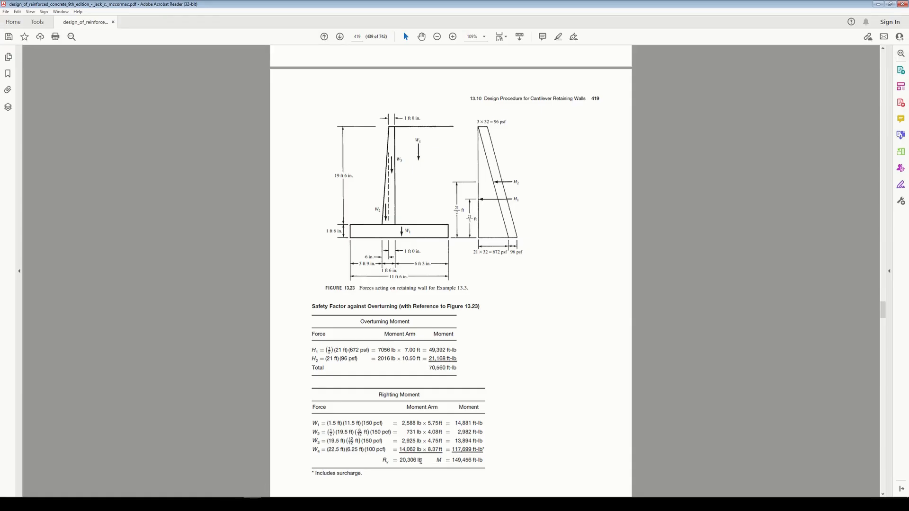
pyautogui.moveTo(400, 449); pyautogui.dragTo(433, 453)
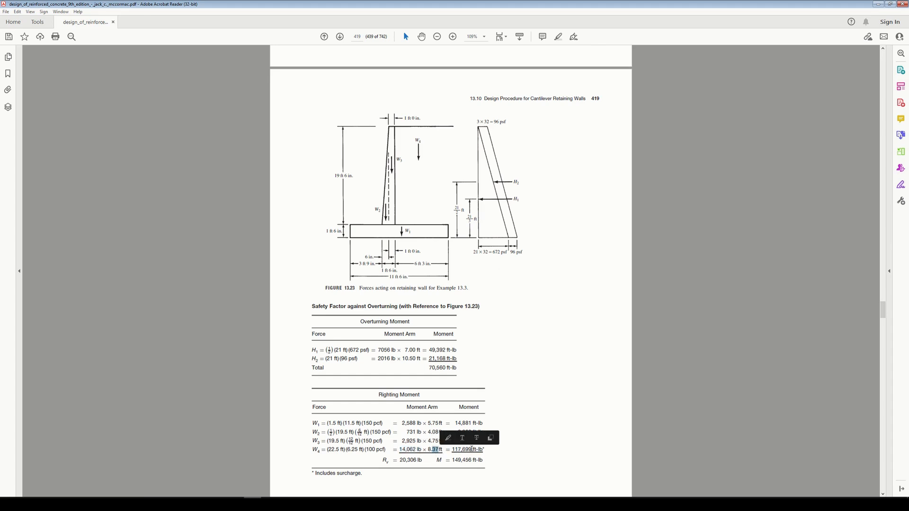
pyautogui.click(400, 468)
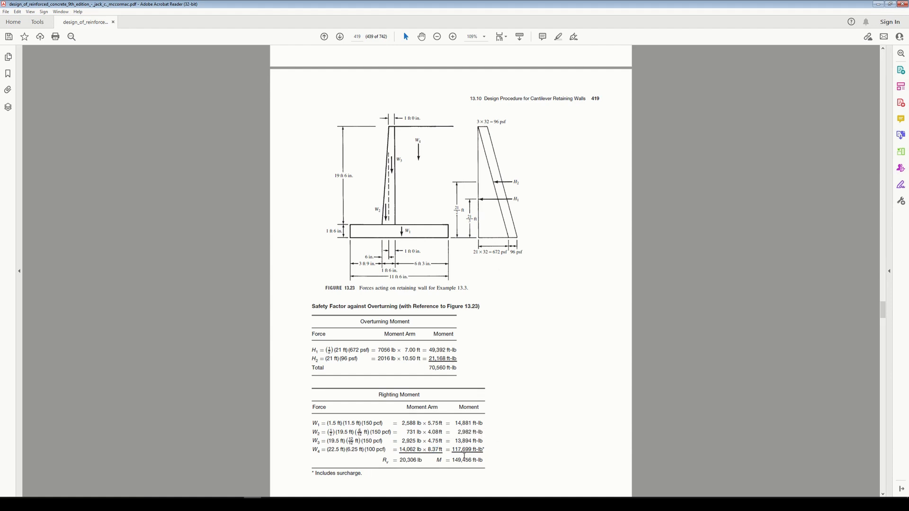
# Step: Check the surcharge footnote for W4 in the textbook, then switch to midas Civil and display the MY reaction of load case EV
pyautogui.moveTo(361, 472); pyautogui.dragTo(311, 473)
pyautogui.click(461, 455)
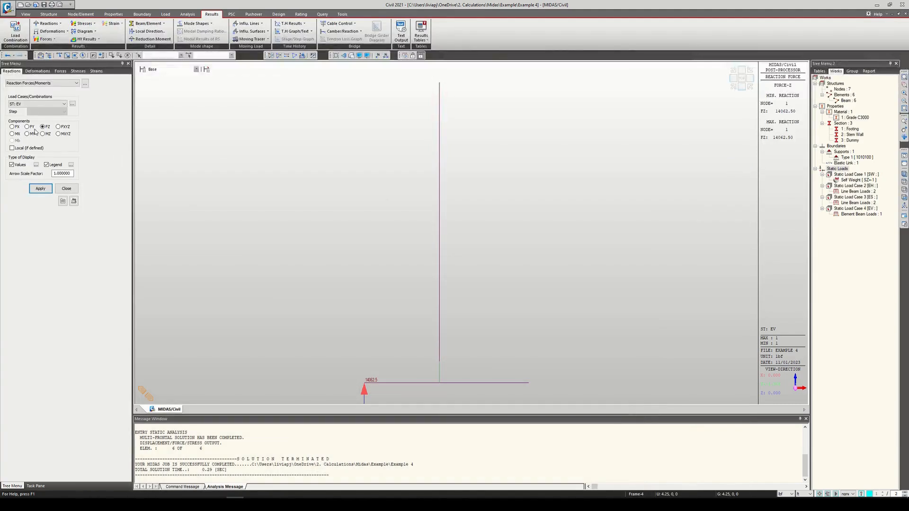
pyautogui.click(33, 134)
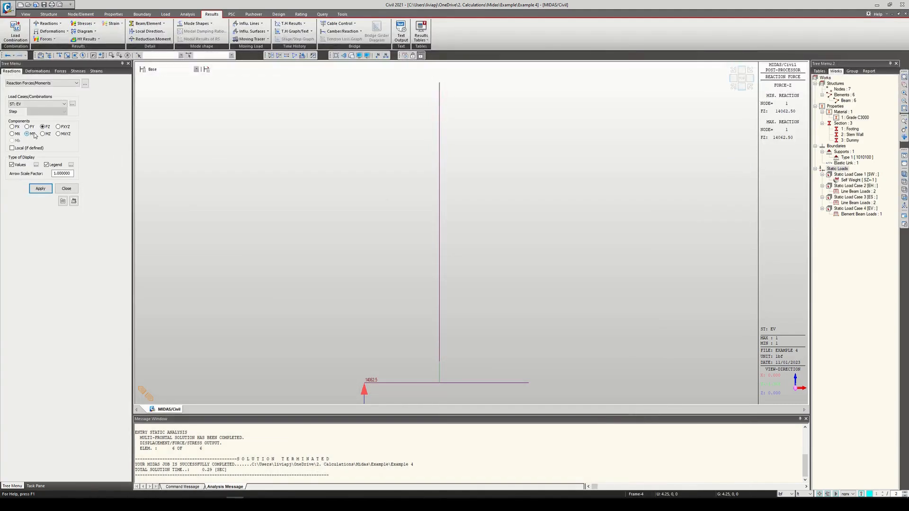
pyautogui.click(37, 188)
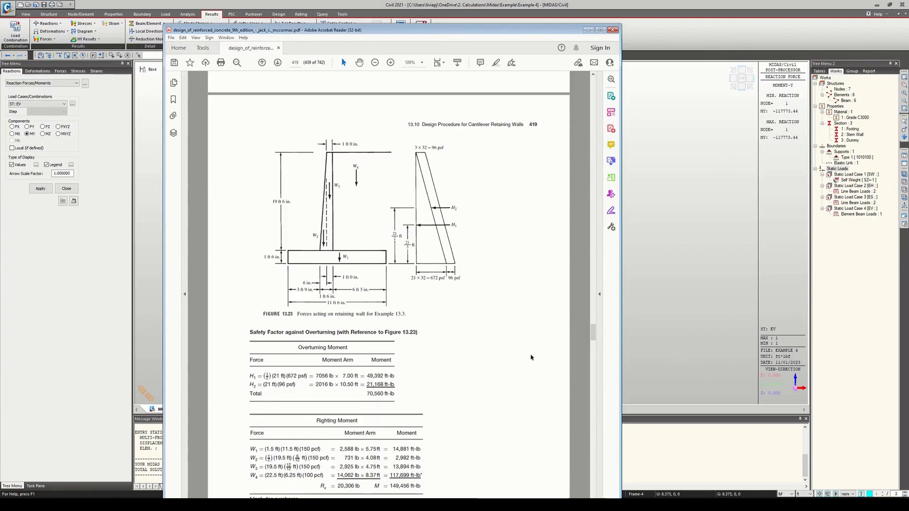
# Step: Mark H1 in the textbook's overturning moment table, dock the PDF to the right half of the screen and return to midas Civil
pyautogui.scroll(-2, 568, 130)
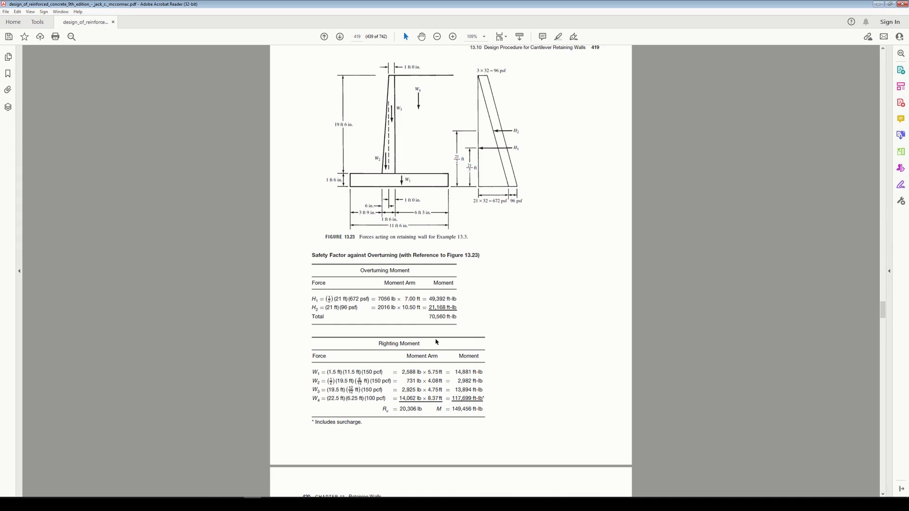
pyautogui.moveTo(312, 298); pyautogui.dragTo(359, 300)
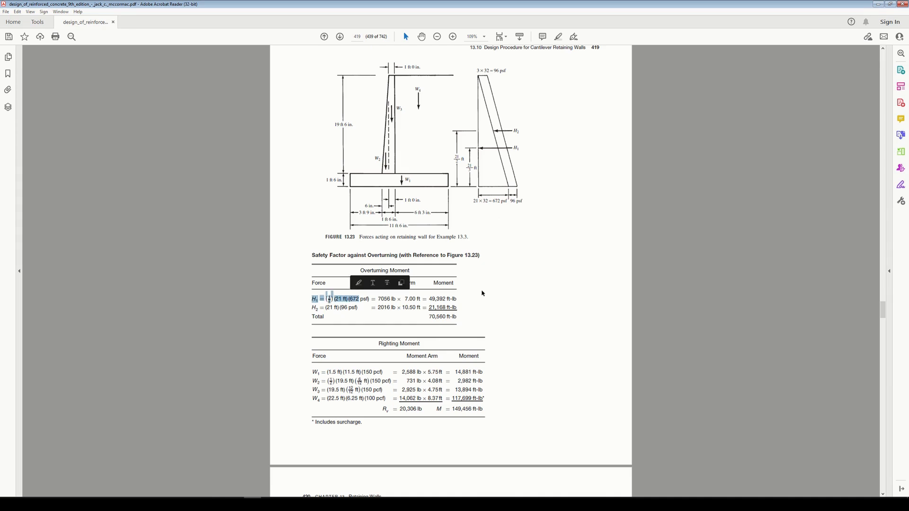
pyautogui.press('super+Right')
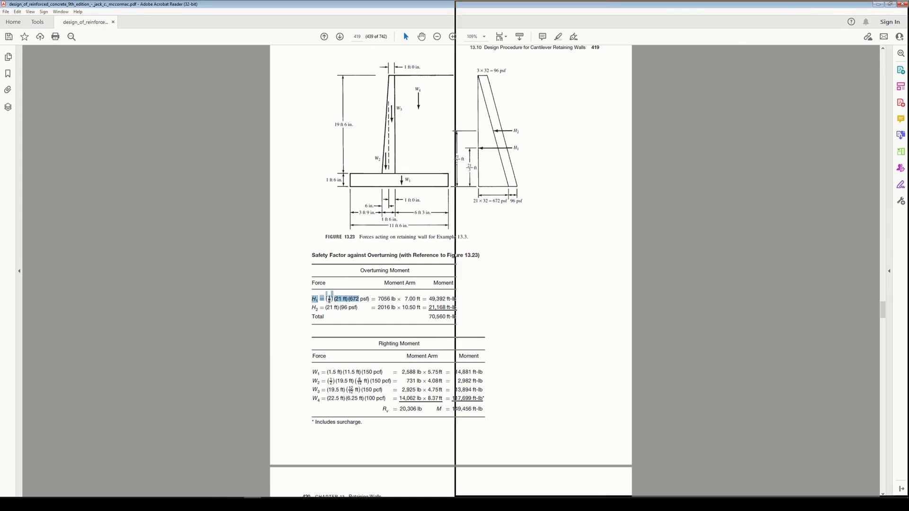
pyautogui.click(254, 196)
pyautogui.press('super+Up')
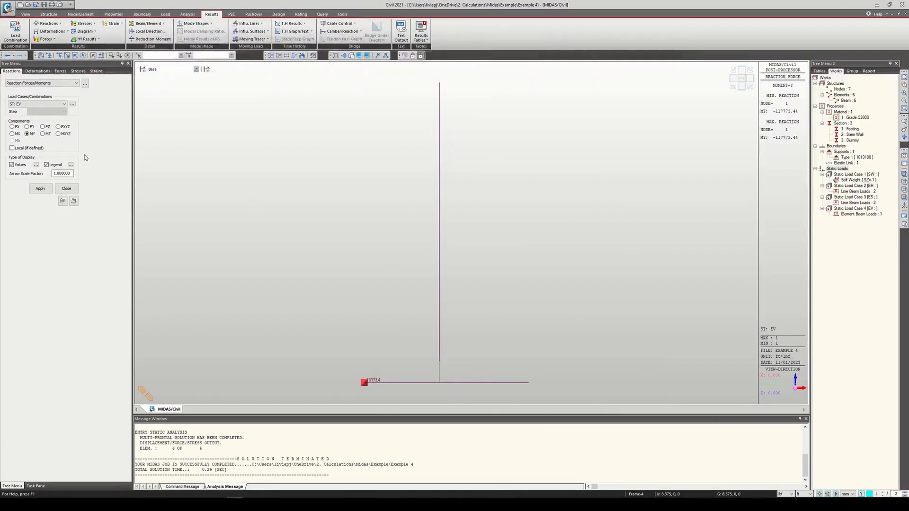
# Step: Display the MY reaction of load case EH and compare it with the H1 moment in the textbook PDF
pyautogui.click(52, 104)
pyautogui.click(29, 115)
pyautogui.click(40, 188)
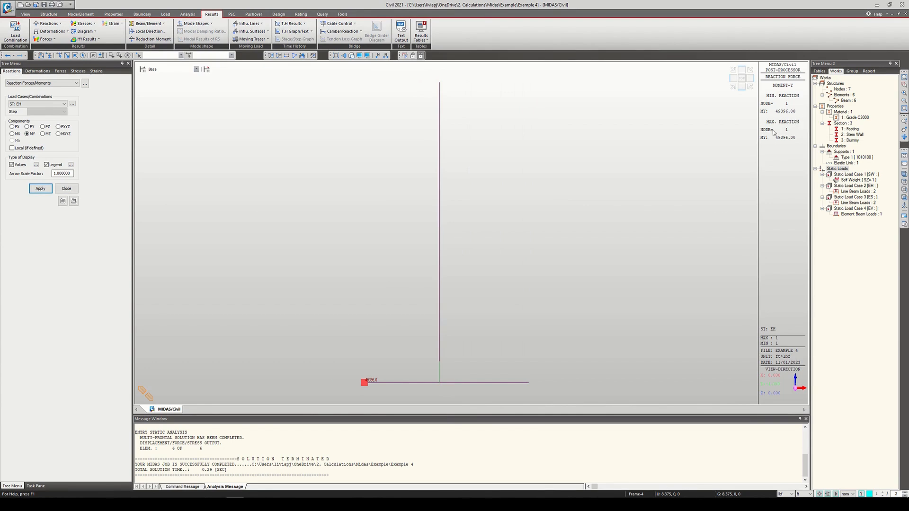
pyautogui.click(253, 504)
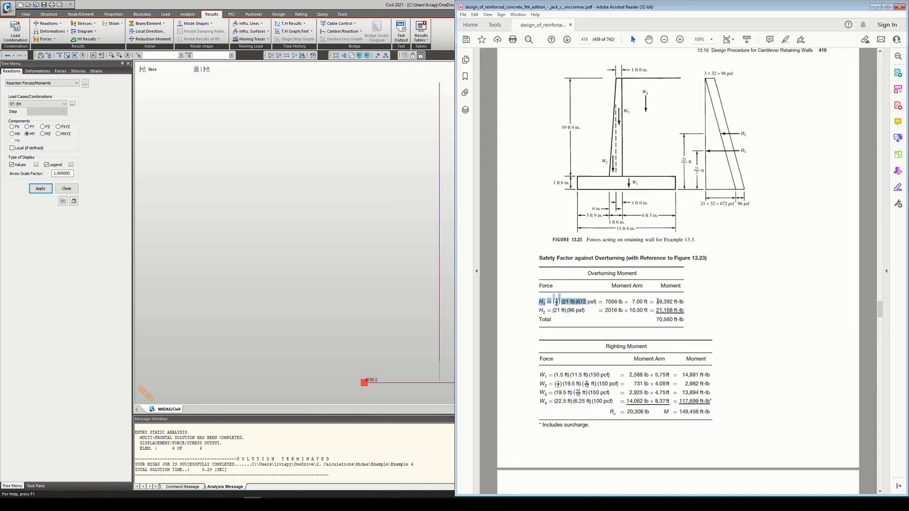
# Step: Switch back to midas Civil, display the MY reaction of load case ES and compare it with the textbook's H2 moment
pyautogui.click(436, 161)
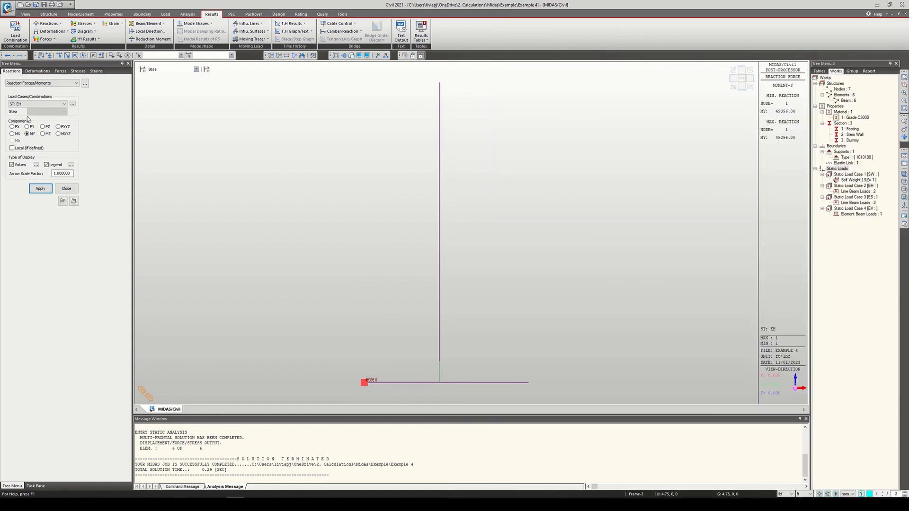
pyautogui.click(47, 104)
pyautogui.click(40, 120)
pyautogui.click(41, 189)
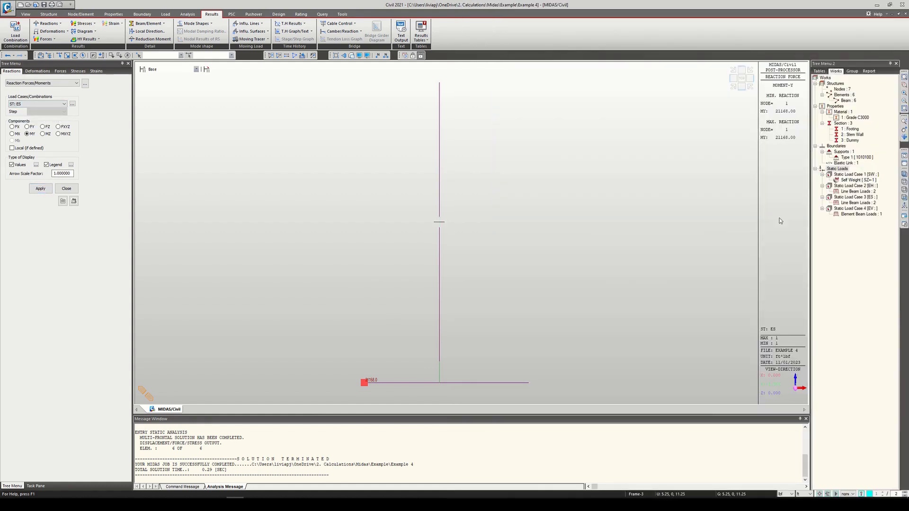
pyautogui.click(253, 504)
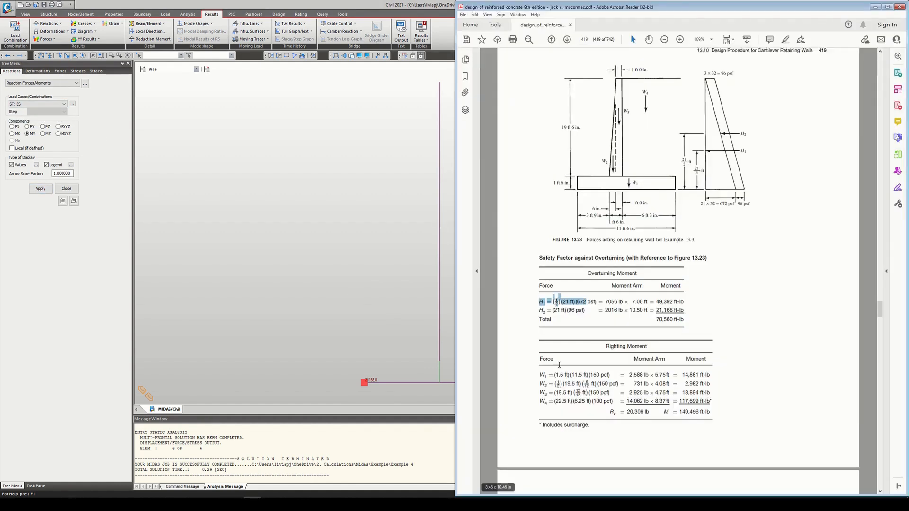
pyautogui.moveTo(656, 312); pyautogui.dragTo(671, 311)
pyautogui.click(708, 349)
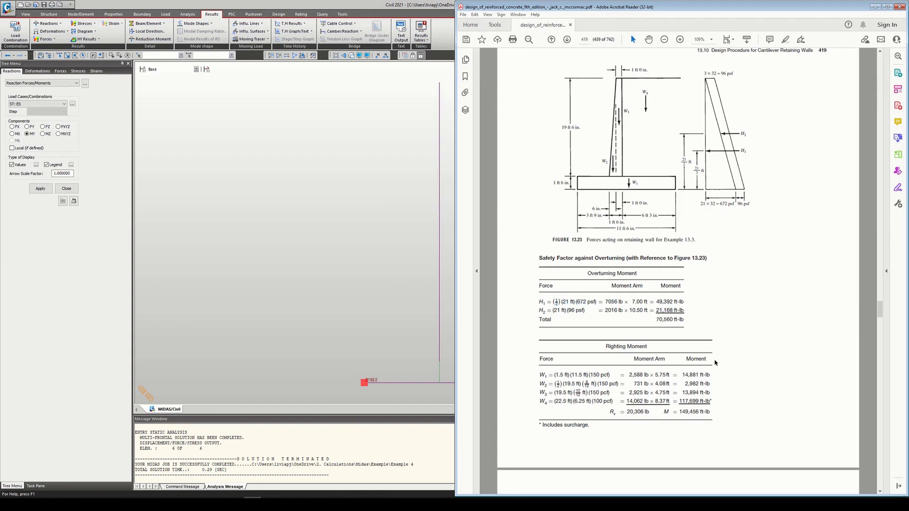
# Step: Return to midas Civil, display the MY reaction of load case SW and locate the W1 to W3 righting moments in the textbook
pyautogui.click(219, 273)
pyautogui.click(37, 104)
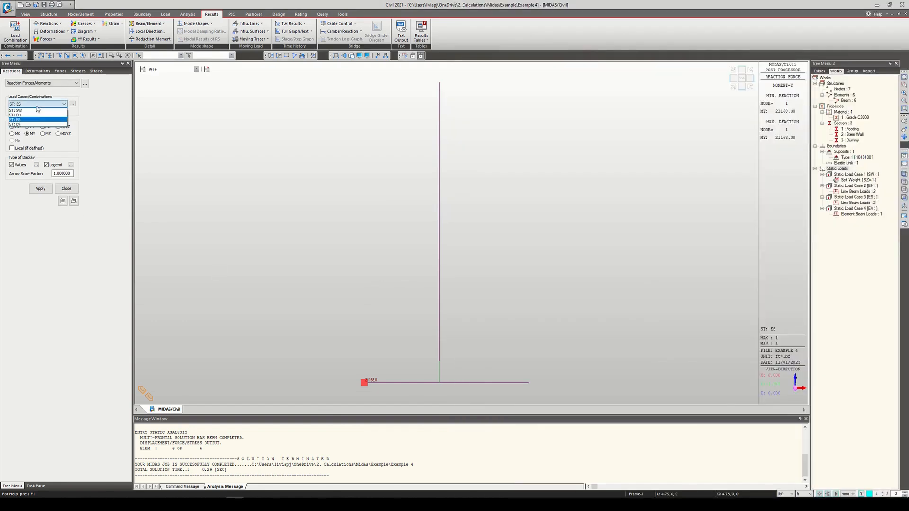
pyautogui.click(38, 110)
pyautogui.click(40, 188)
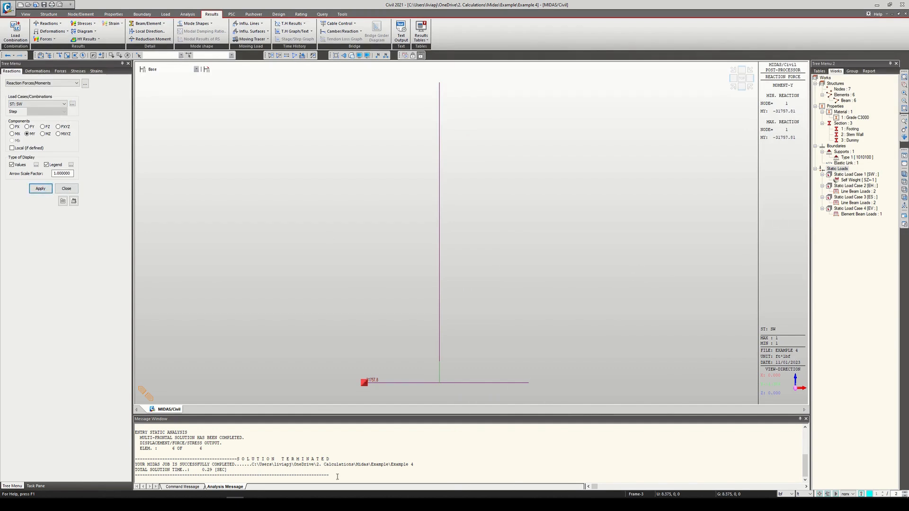
pyautogui.click(252, 504)
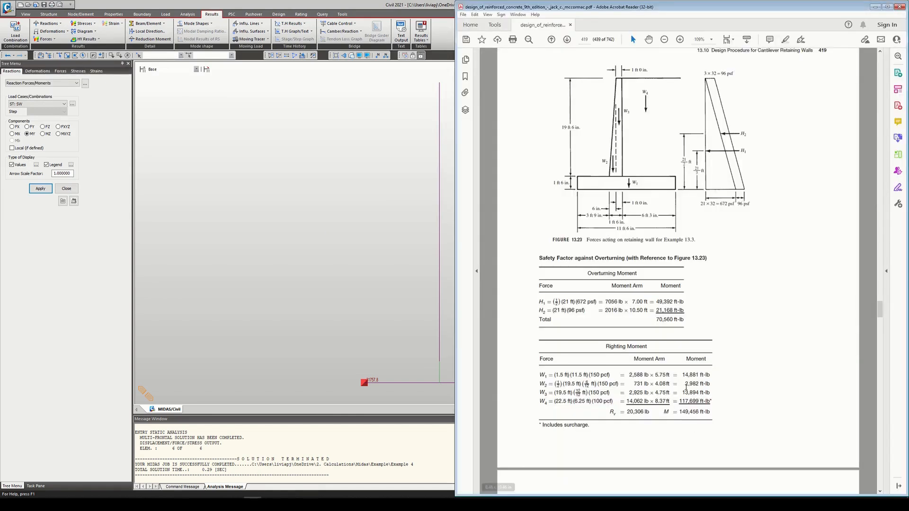
pyautogui.moveTo(683, 377); pyautogui.dragTo(714, 390)
pyautogui.click(714, 389)
# Step: Switch to Calculator, add the righting moments 14881 + 2982 + 13894, compare the sum with the SW reaction, and minimize the PDF and Calculator
pyautogui.click(304, 504)
pyautogui.write('1')
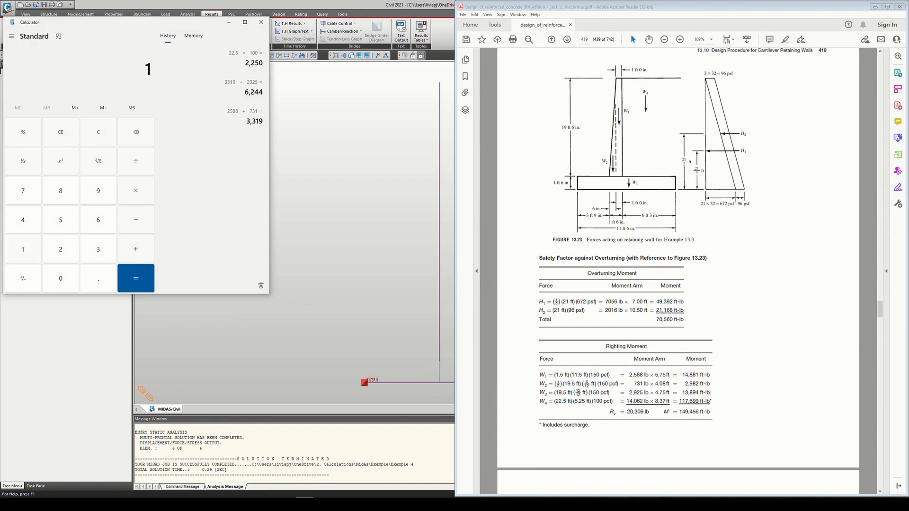
pyautogui.write('4881')
pyautogui.write('2982+')
pyautogui.write('13894=')
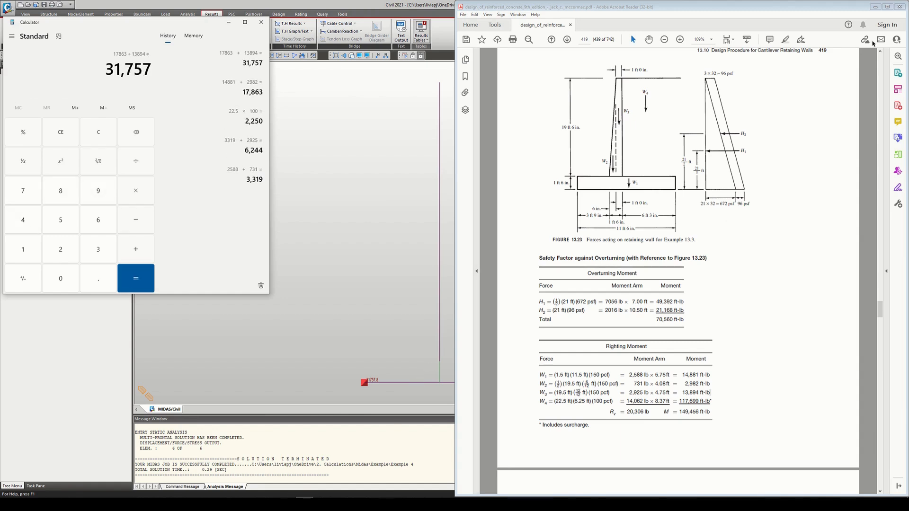
pyautogui.click(875, 7)
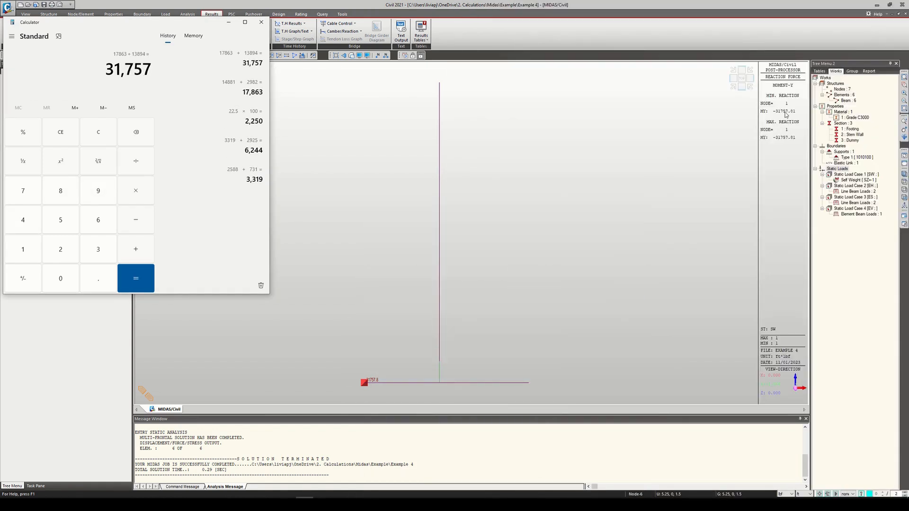
pyautogui.click(228, 23)
# Step: Display the MY reaction of load case EV again and compare it with the W4 moment in the textbook's righting moment table
pyautogui.click(38, 104)
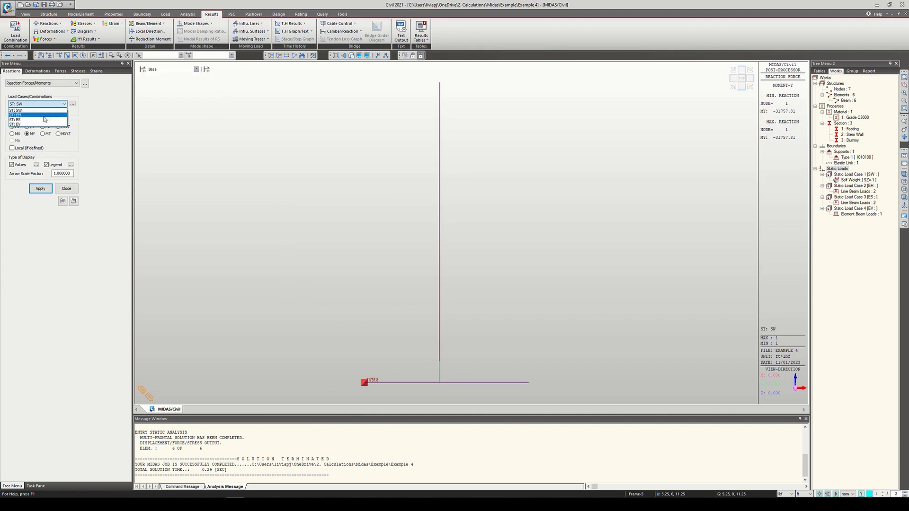
pyautogui.click(37, 125)
pyautogui.hotkey('alt', 'Tab')
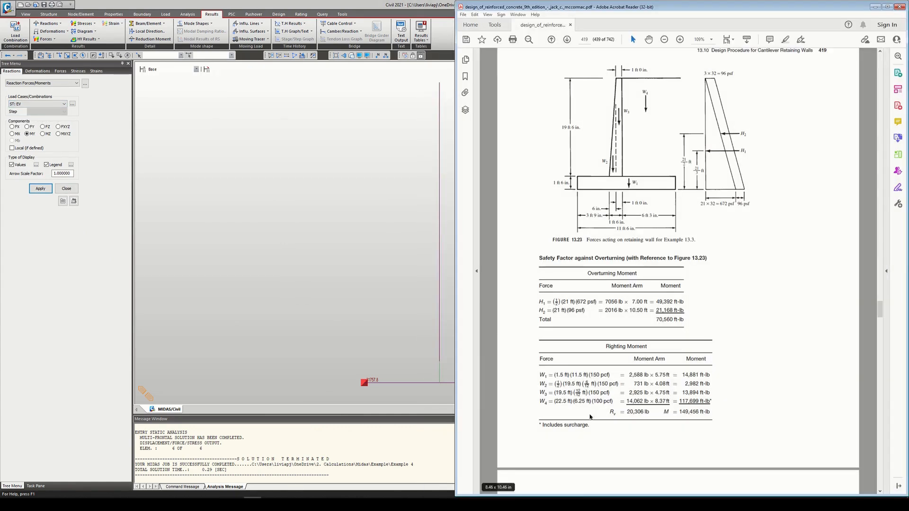
pyautogui.click(51, 191)
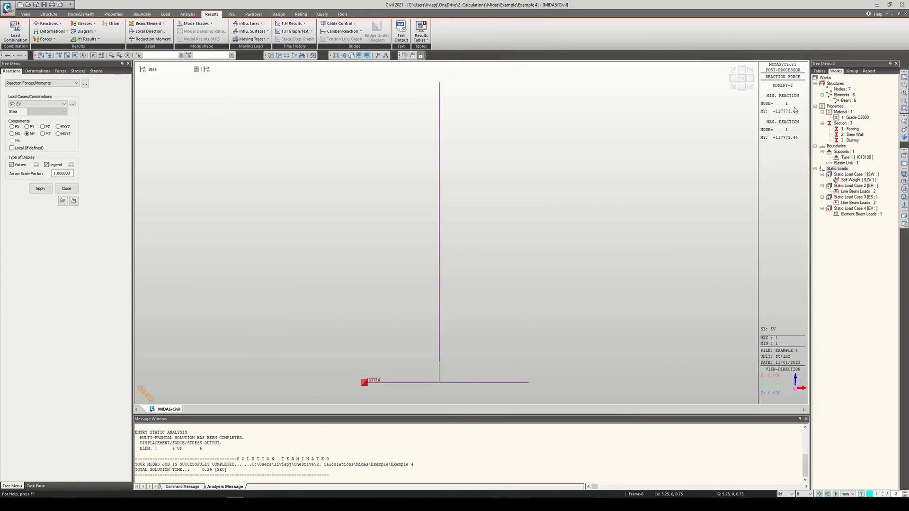